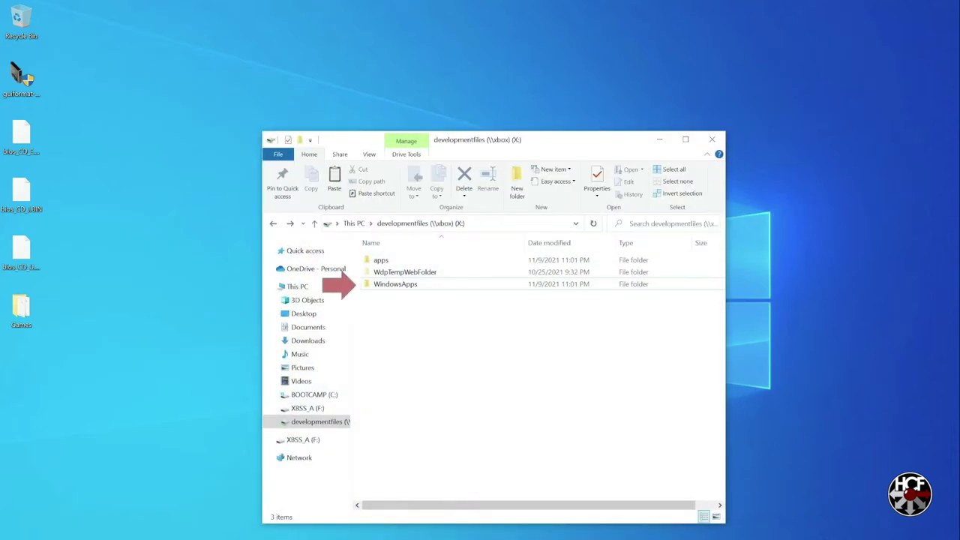
# Copy the three bios_CD BIN files from the desktop into the System folder of the 1.9.12.0_x64 package in WindowsApps
pyautogui.doubleClick(413, 289)
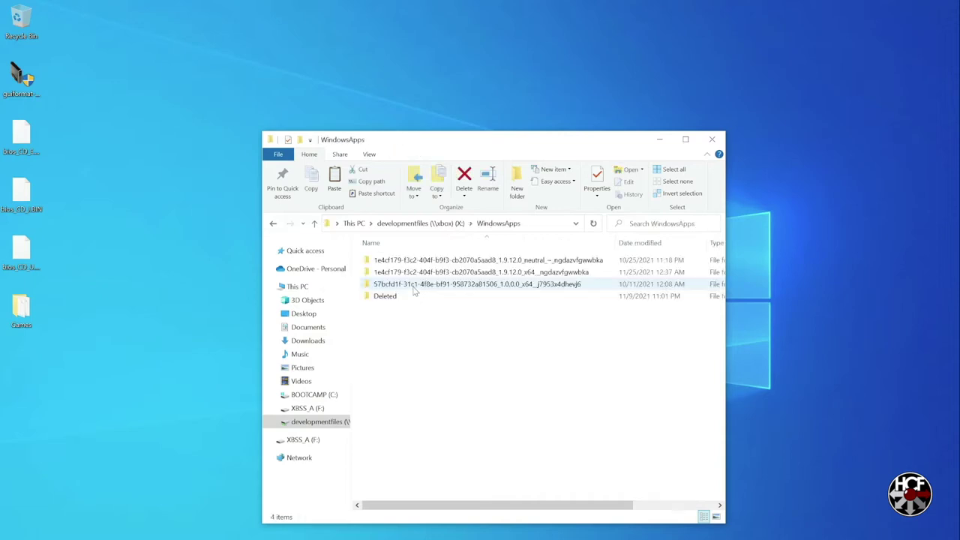
pyautogui.doubleClick(410, 273)
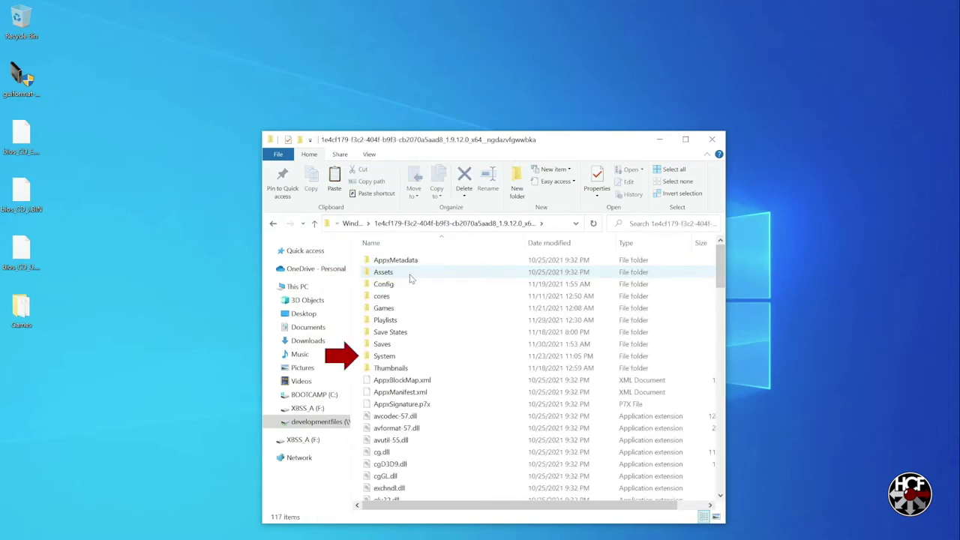
pyautogui.doubleClick(458, 354)
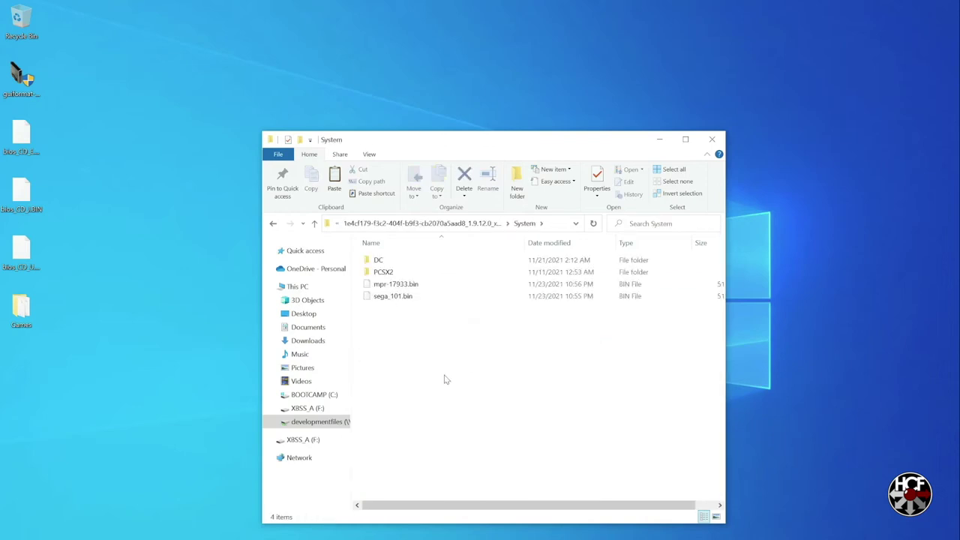
pyautogui.moveTo(60, 266); pyautogui.dragTo(422, 365)
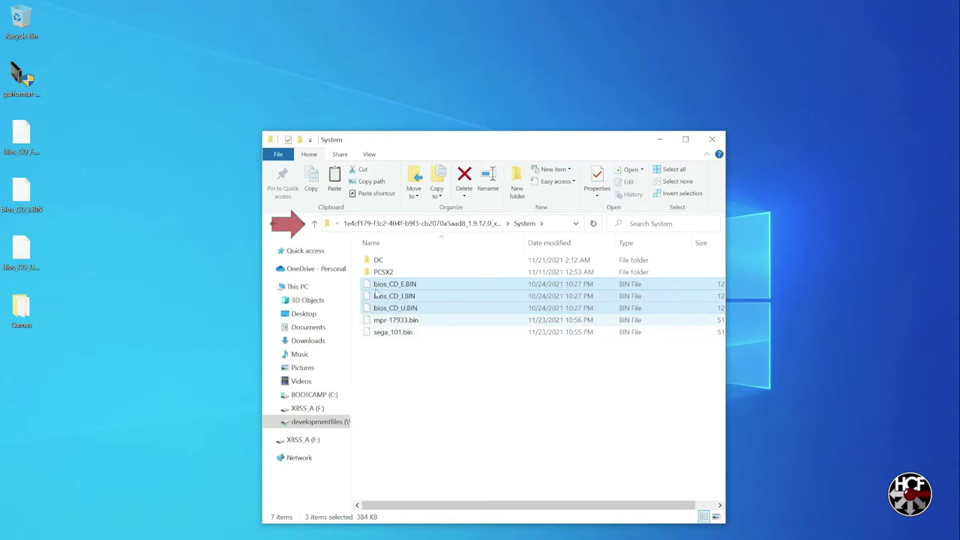
# View the package's Games folder and switch to the Games folder on the XBSS_A (F:) drive
pyautogui.click(315, 224)
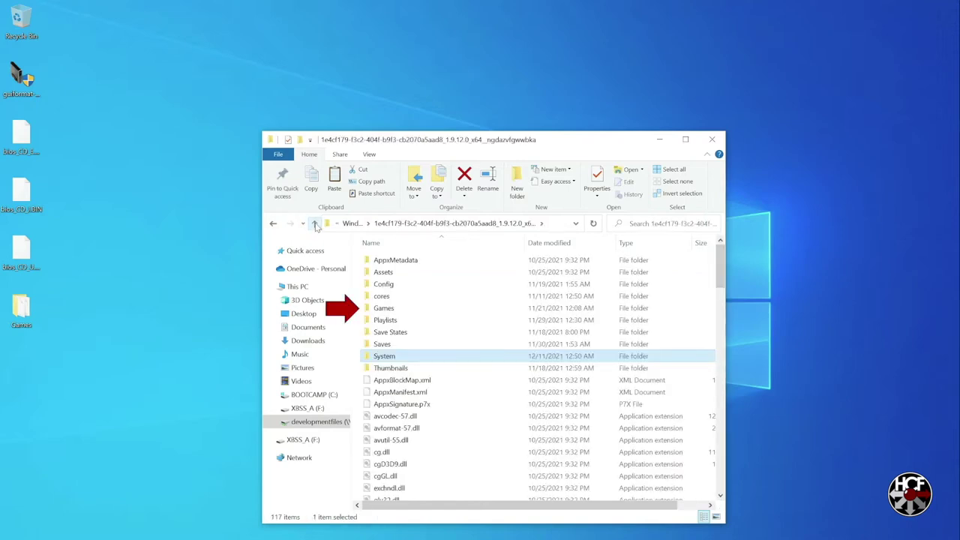
pyautogui.doubleClick(402, 311)
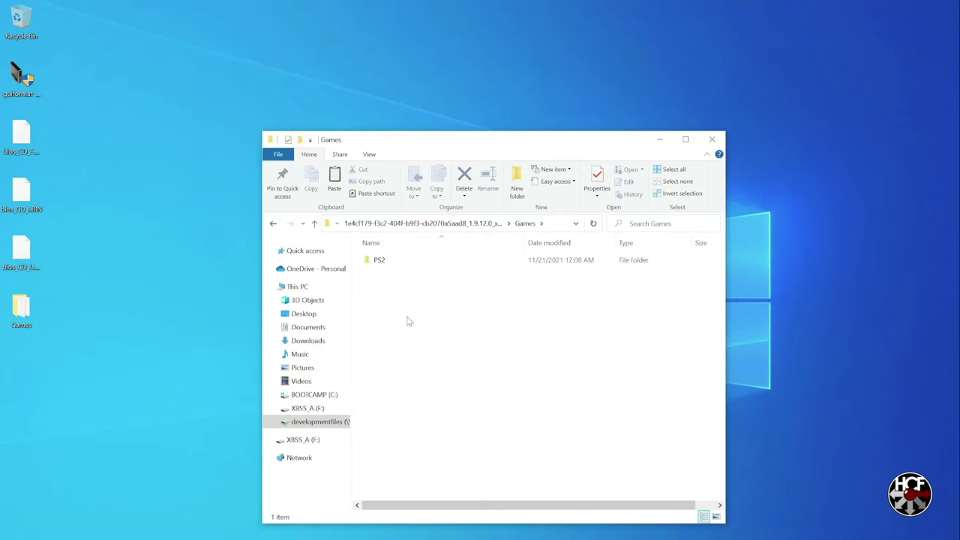
pyautogui.click(304, 440)
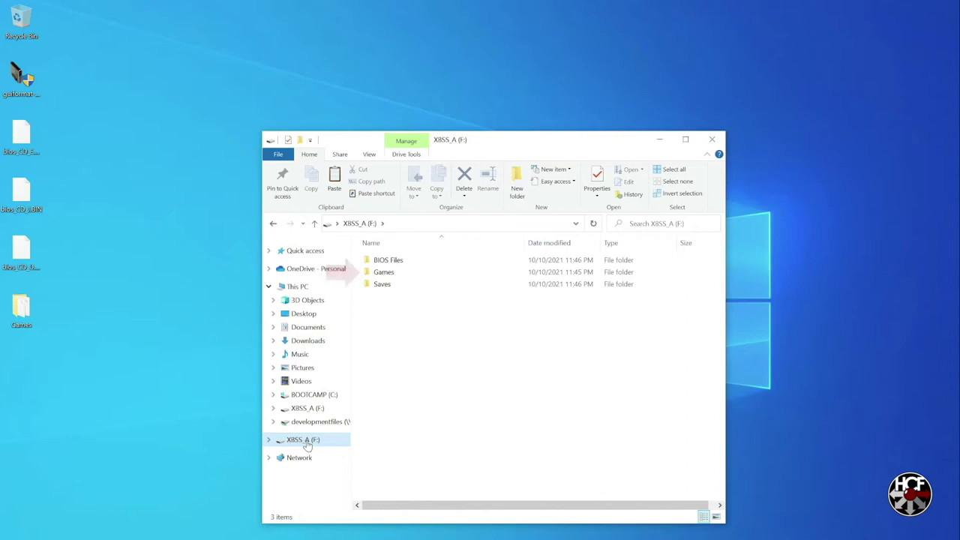
pyautogui.click(387, 275)
pyautogui.doubleClick(389, 275)
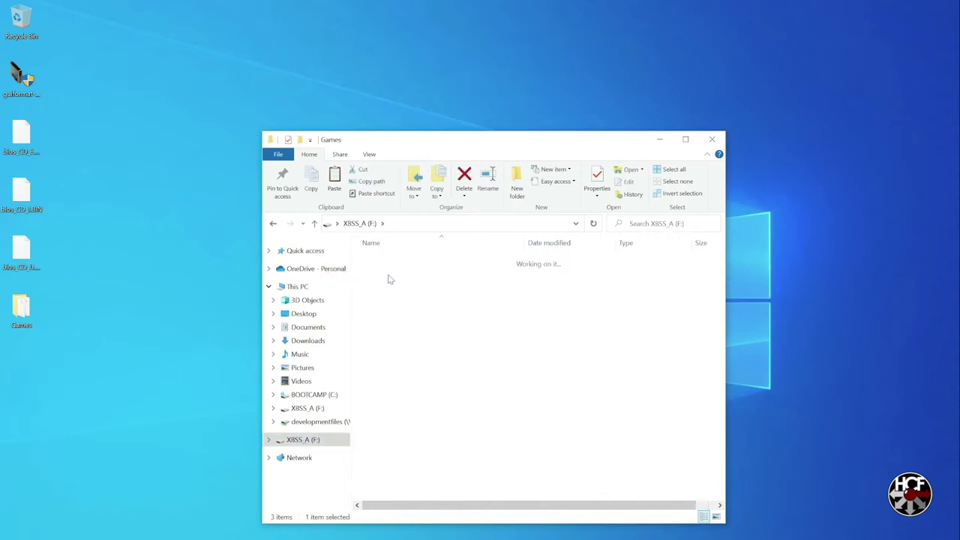
# Create new folders named Genesis, 32X and SEGA CD in the drive's Games folder
pyautogui.rightClick(392, 359)
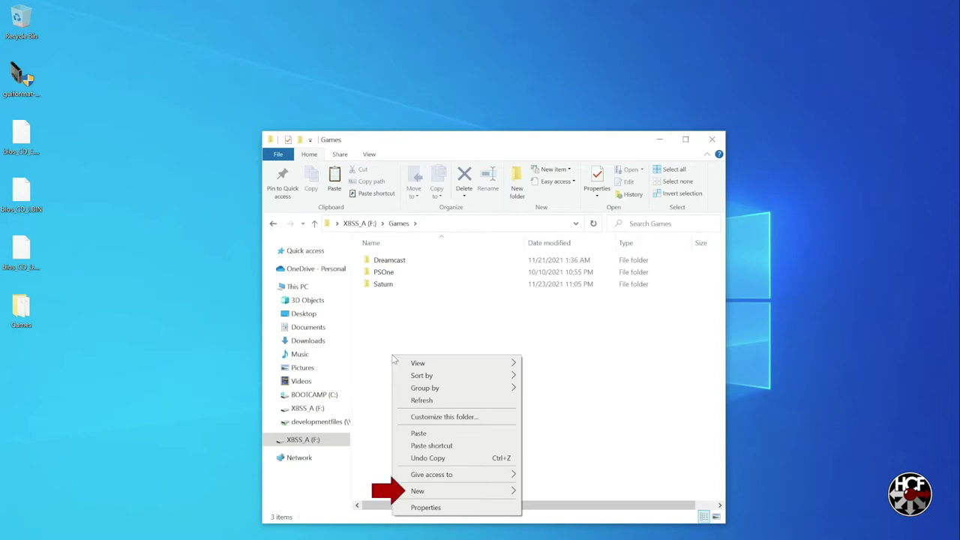
pyautogui.moveTo(437, 491)
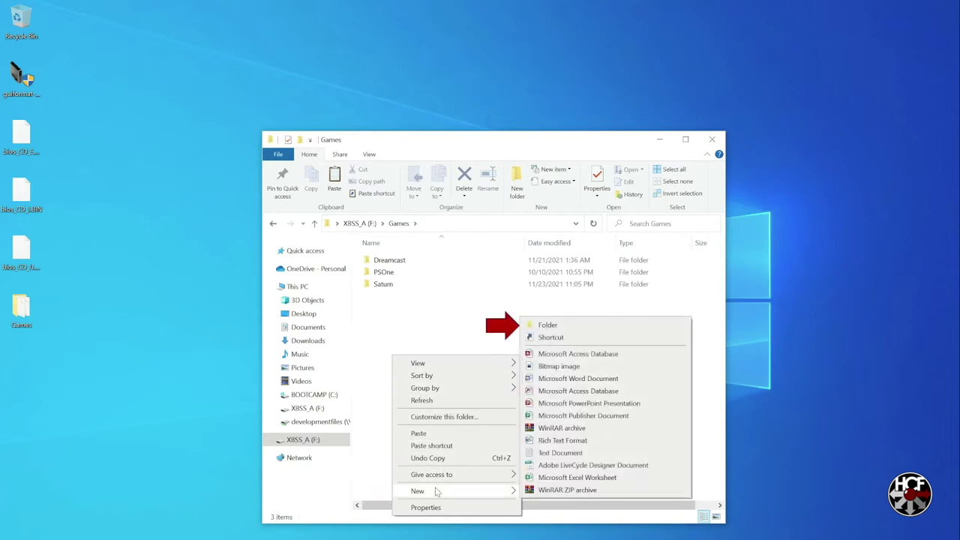
pyautogui.click(566, 330)
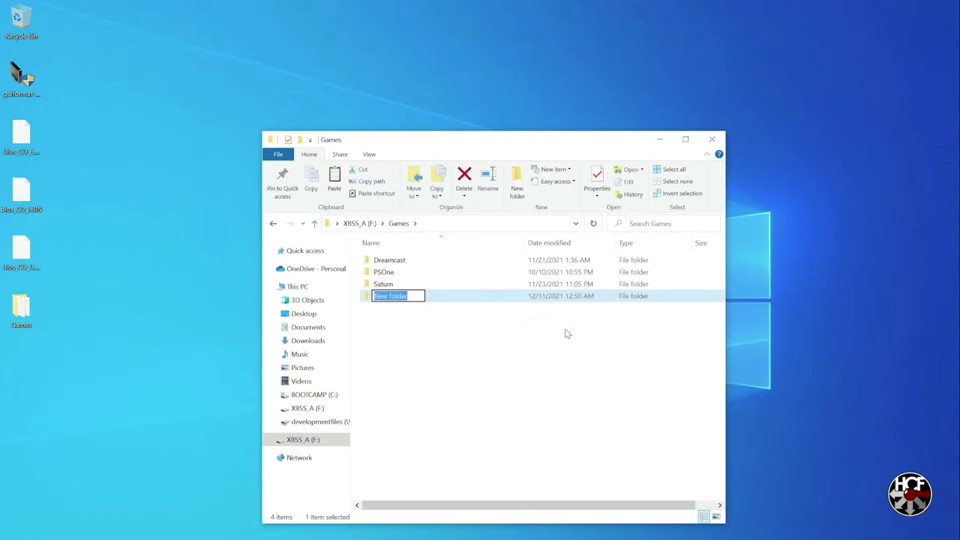
pyautogui.write('Genesis')
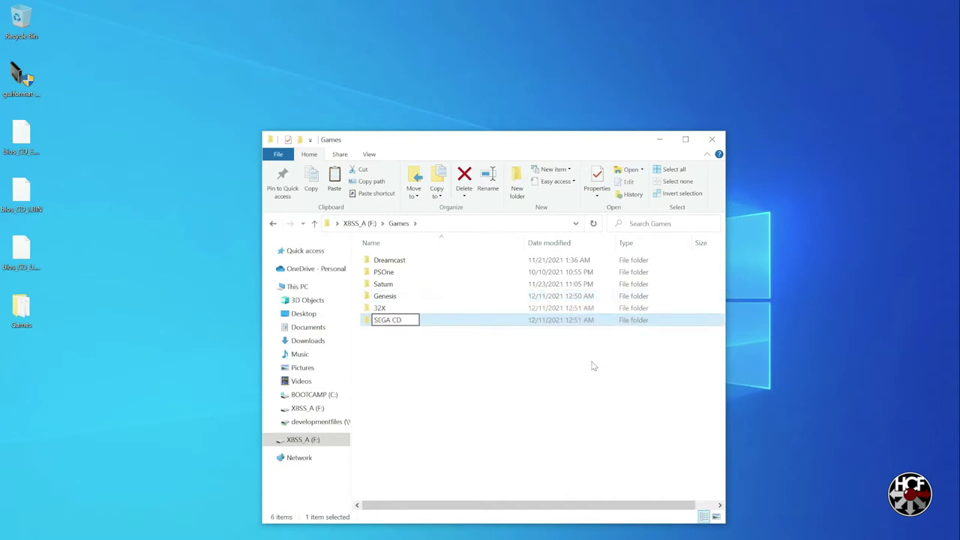
pyautogui.click(592, 366)
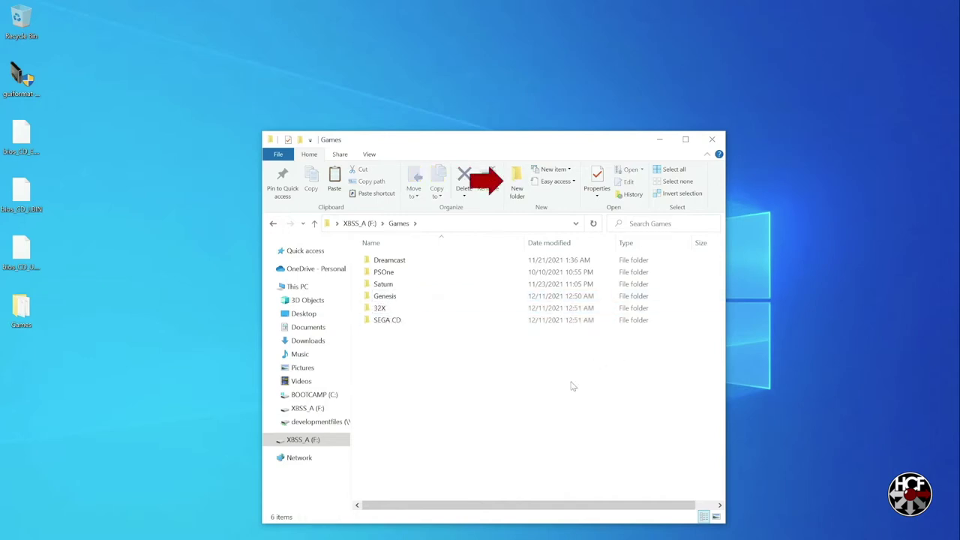
# Copy the Sonic CD folder from the desktop's Games folder into SEGA CD and close both Explorer windows
pyautogui.click(22, 315)
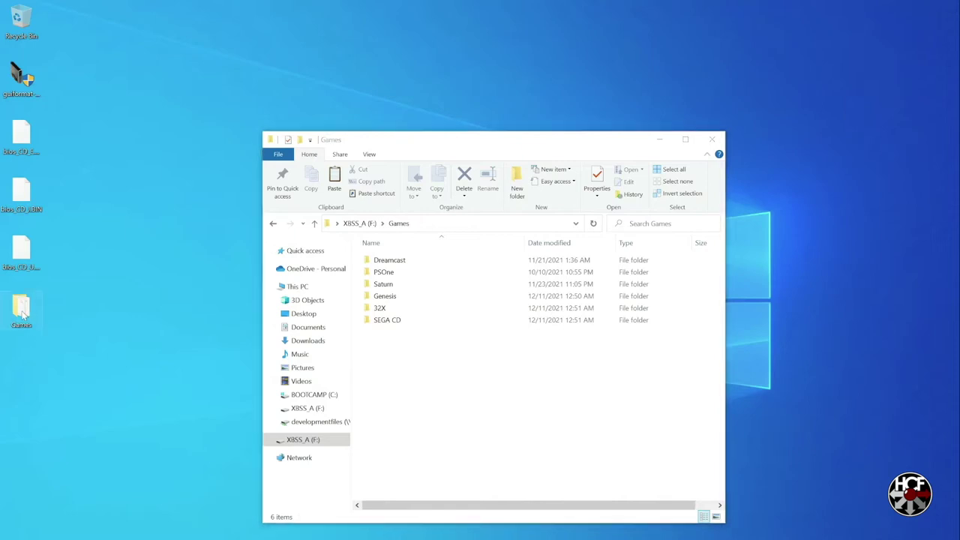
pyautogui.doubleClick(23, 315)
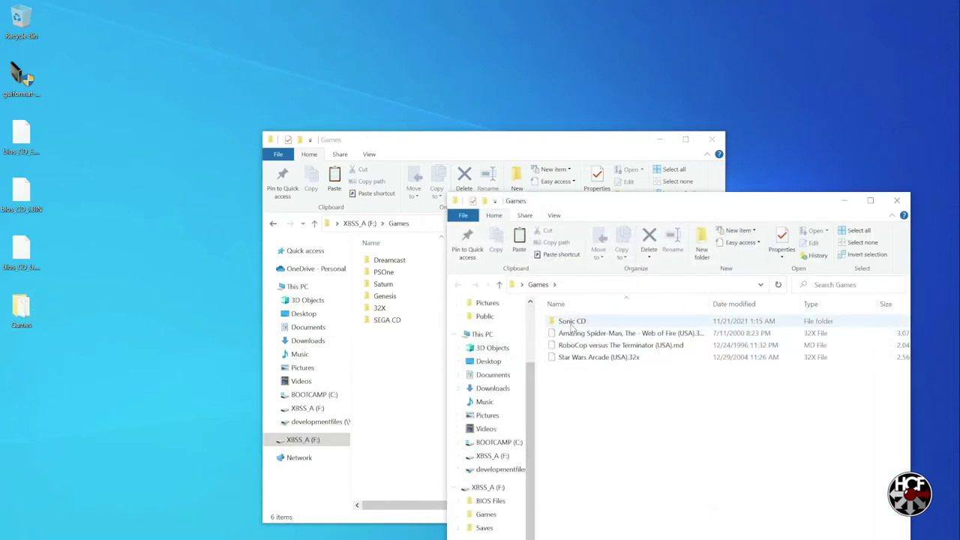
pyautogui.moveTo(571, 324); pyautogui.dragTo(402, 321)
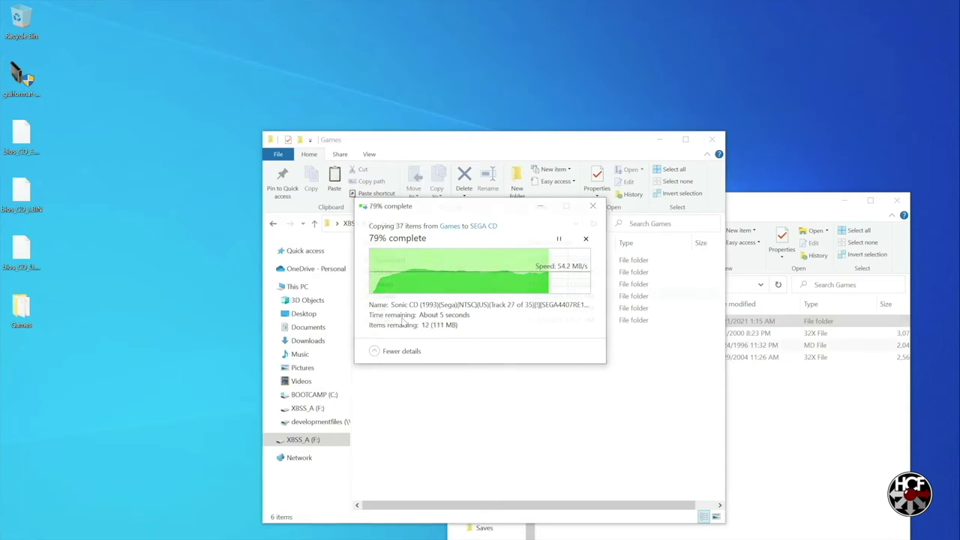
pyautogui.click(900, 201)
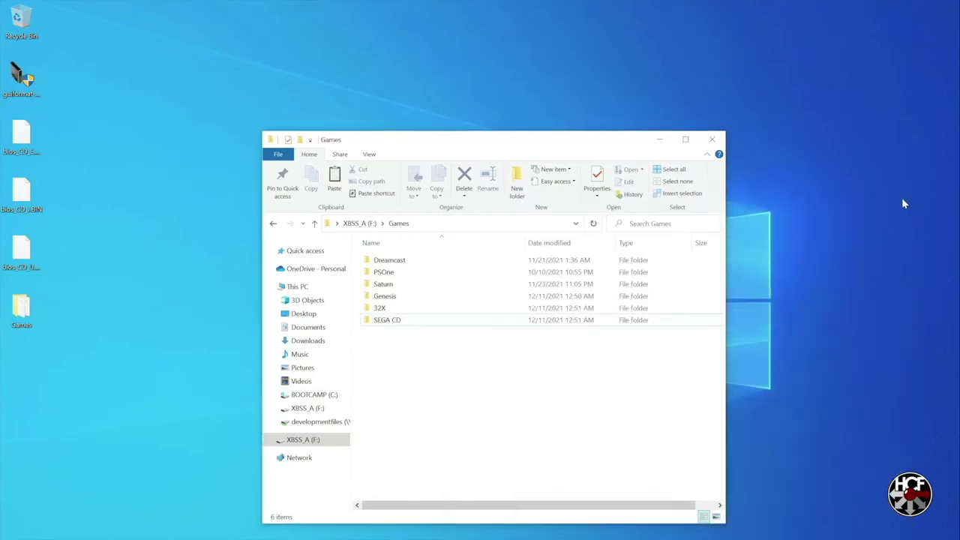
pyautogui.click(712, 141)
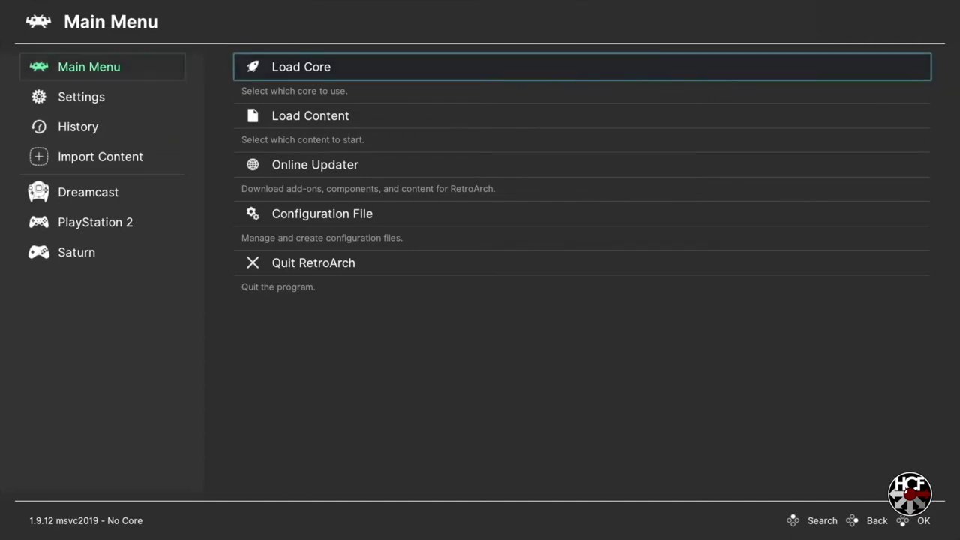
# In RetroArch, open the Manual Scan under Import Content and start choosing its Content Directory
pyautogui.press('Left')
pyautogui.press('Down')
pyautogui.press('Down')
pyautogui.press('Down')
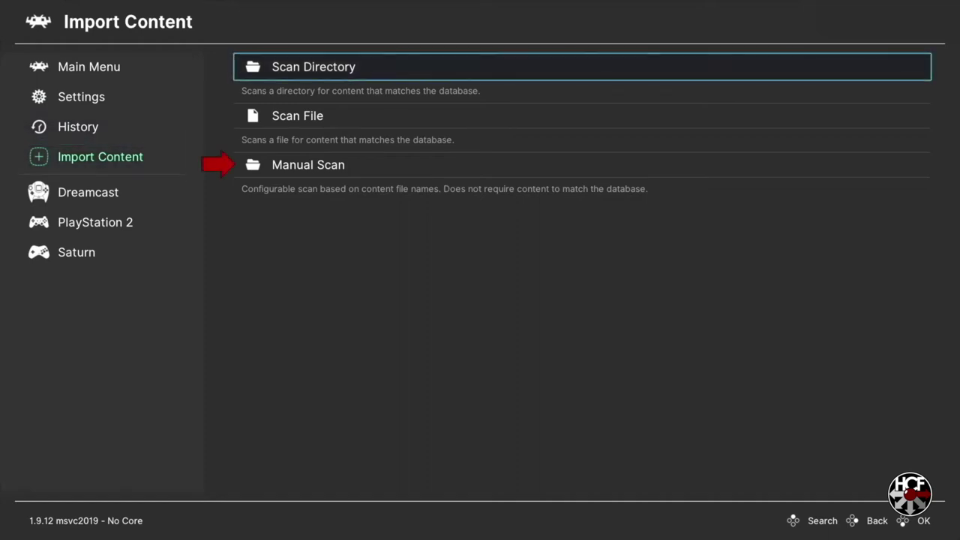
pyautogui.press('Down')
pyautogui.press('Down')
pyautogui.press('Return')
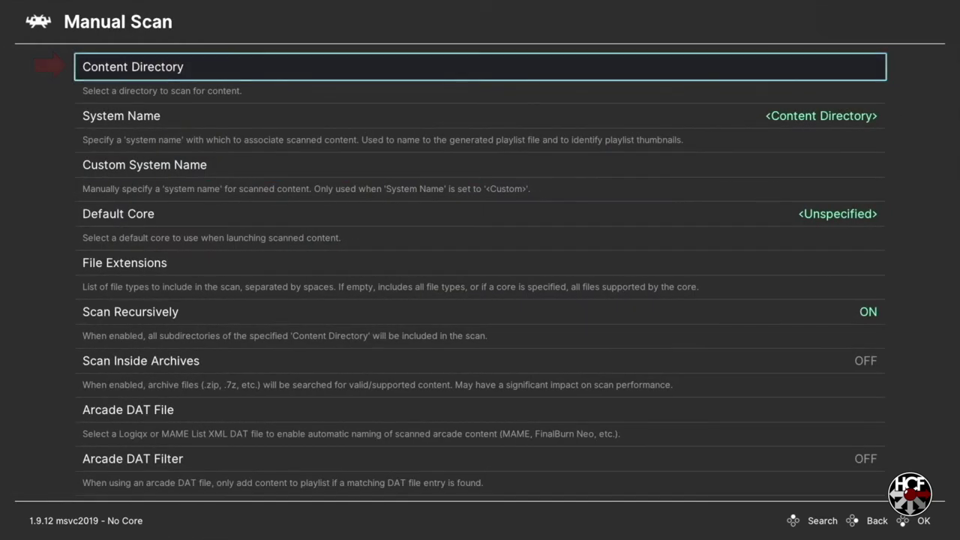
pyautogui.press('Return')
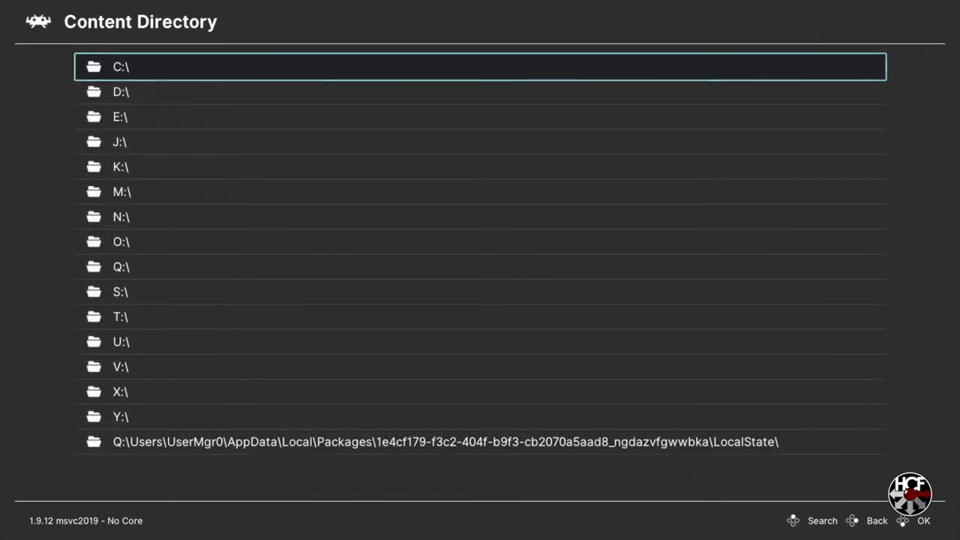
# Browse to the Program Files folder on the S:\ drive
pyautogui.press('Down')
pyautogui.press('Down')
pyautogui.press('Down')
pyautogui.press('Down')
pyautogui.press('Down')
pyautogui.press('Down')
pyautogui.press('Down')
pyautogui.press('Down')
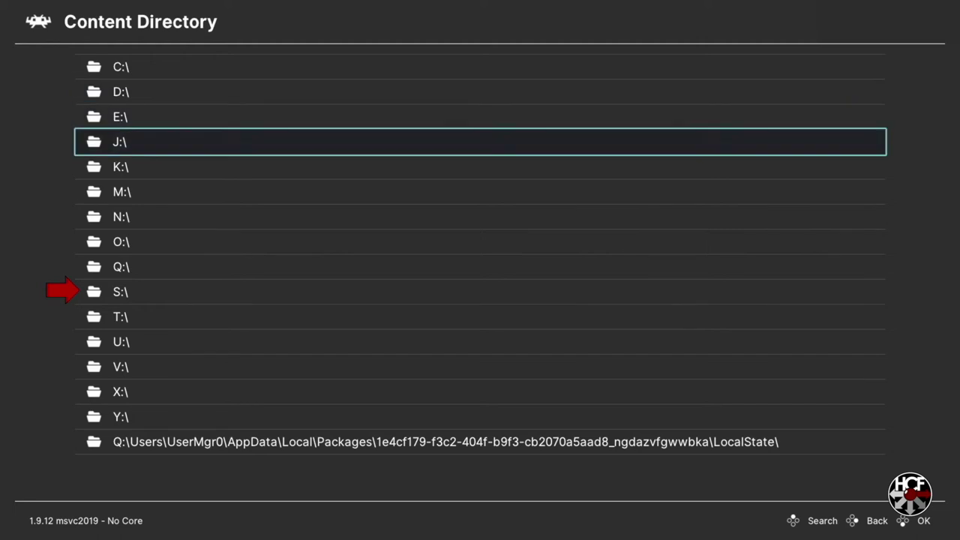
pyautogui.press('Return')
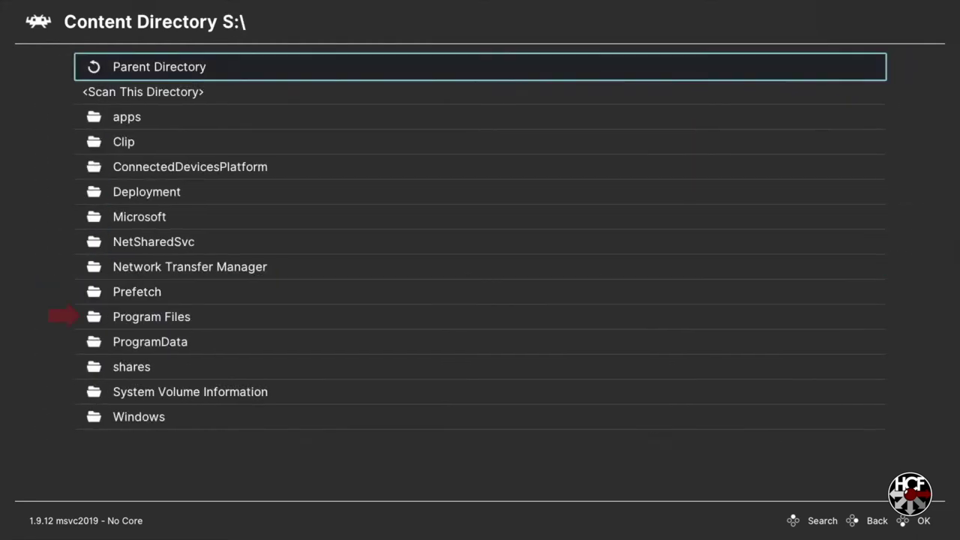
pyautogui.press('Down')
pyautogui.press('Down')
pyautogui.press('Down')
pyautogui.press('Down')
pyautogui.press('Down')
pyautogui.press('Down')
pyautogui.press('Down')
pyautogui.press('Down')
pyautogui.press('Down')
pyautogui.press('Down')
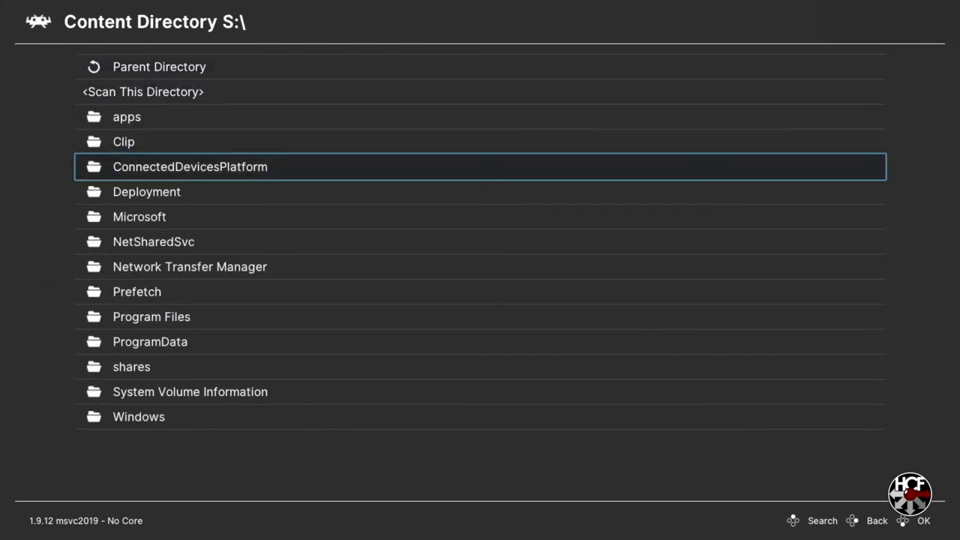
pyautogui.press('Return')
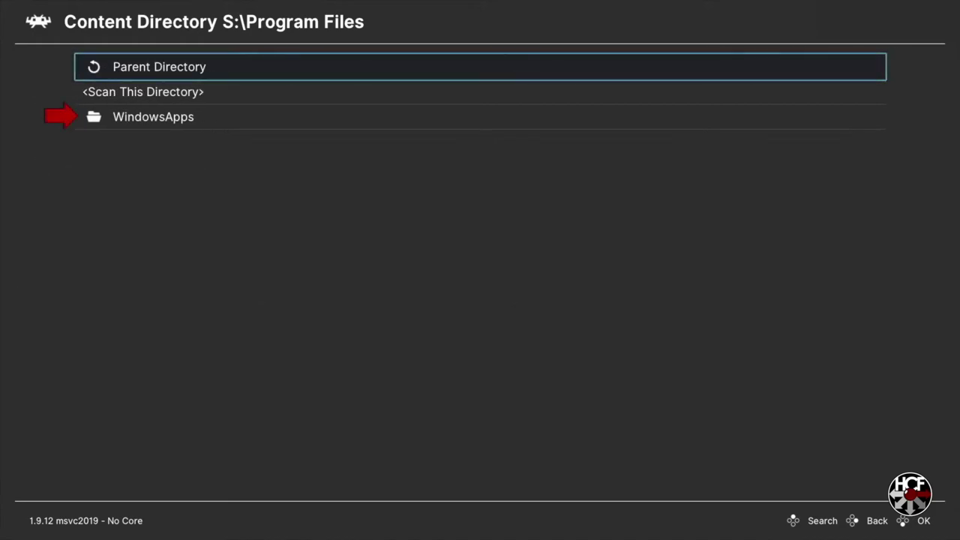
# Open WindowsApps, the 1e4cf179-f3c2-404f-b9f3-cb2070a5aad8_1.9.12.0_x64 package and its Games folder
pyautogui.press('Down')
pyautogui.press('Down')
pyautogui.press('Return')
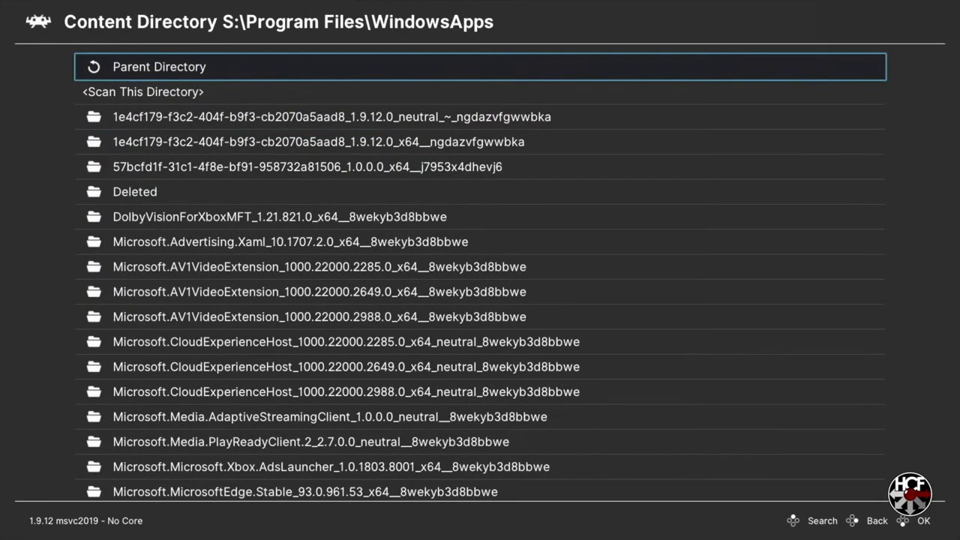
pyautogui.press('Down')
pyautogui.press('Down')
pyautogui.press('Return')
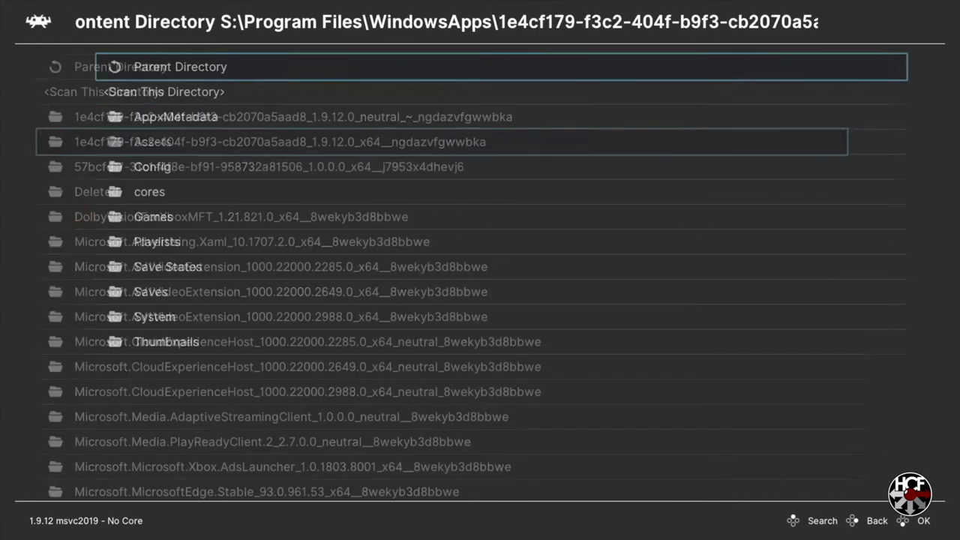
pyautogui.press('Down')
pyautogui.press('Down')
pyautogui.press('Down')
pyautogui.press('Down')
pyautogui.press('Down')
pyautogui.press('Down')
pyautogui.press('Return')
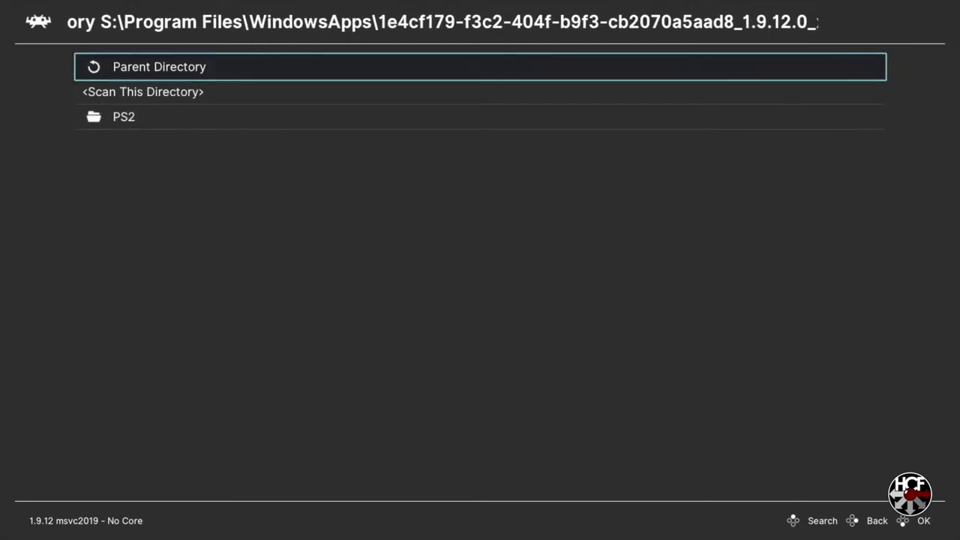
# Back out of the package's Games folder to the list of drives
pyautogui.press('Return')
pyautogui.press('BackSpace')
pyautogui.press('BackSpace')
pyautogui.press('BackSpace')
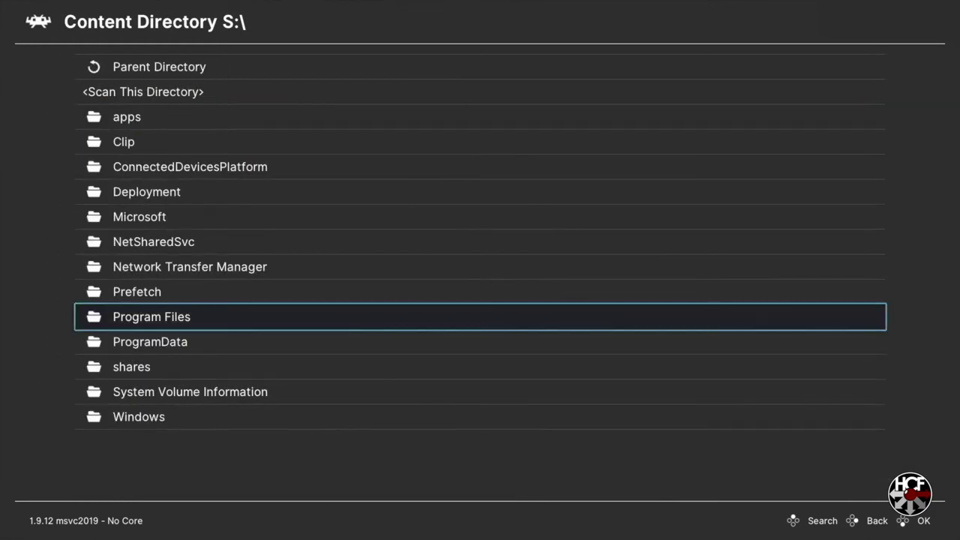
pyautogui.press('BackSpace')
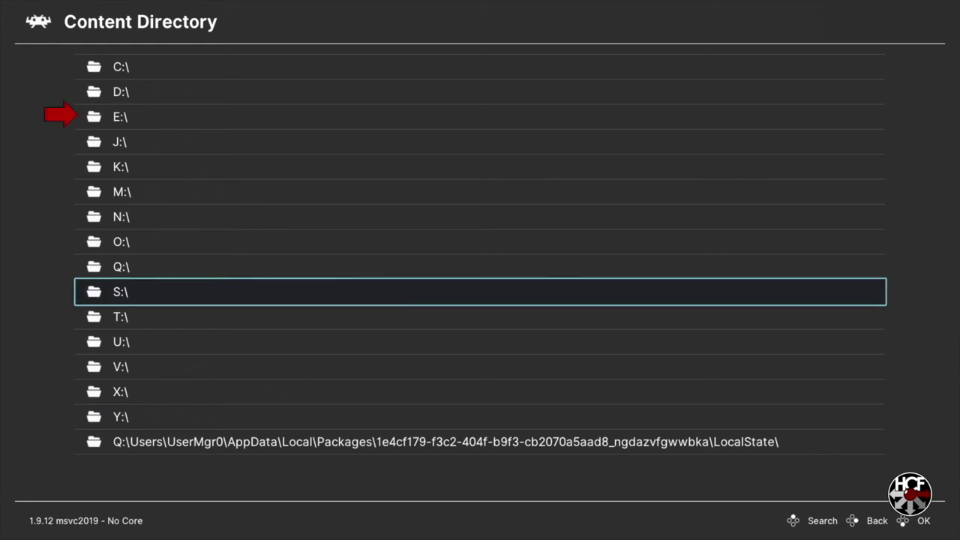
# Open the Games folder on the E:\ drive for the content directory
pyautogui.press('Up')
pyautogui.press('Up')
pyautogui.press('Up')
pyautogui.press('Up')
pyautogui.press('Up')
pyautogui.press('Up')
pyautogui.press('Up')
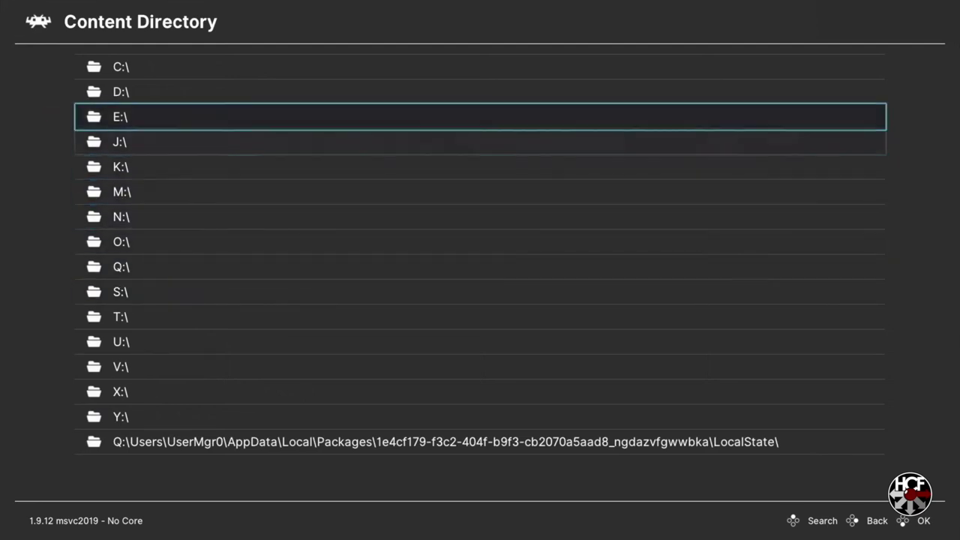
pyautogui.press('Return')
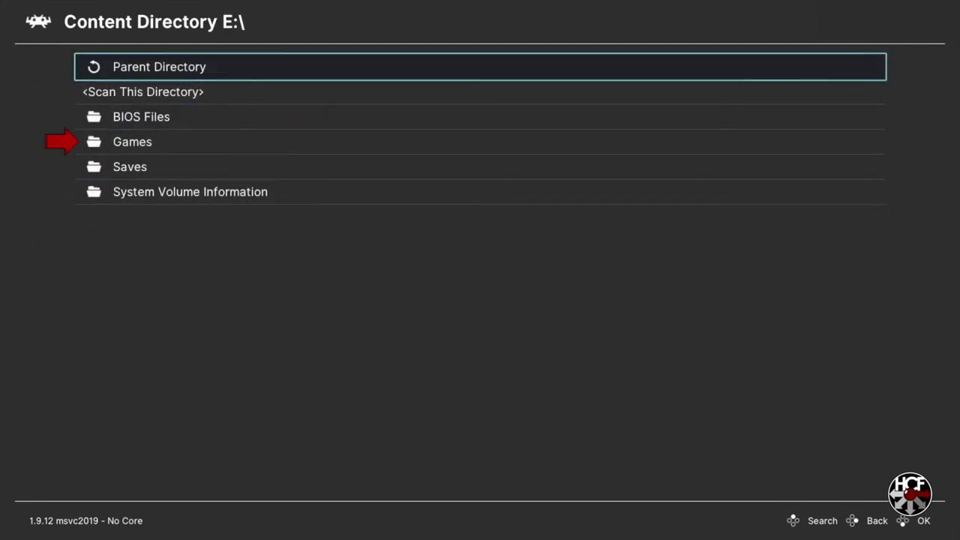
pyautogui.press('Down')
pyautogui.press('Down')
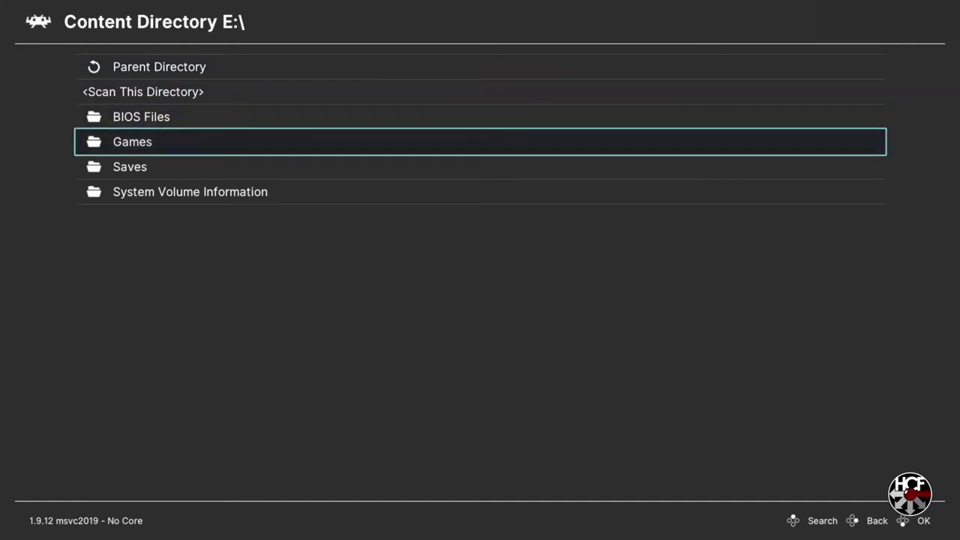
pyautogui.press('Return')
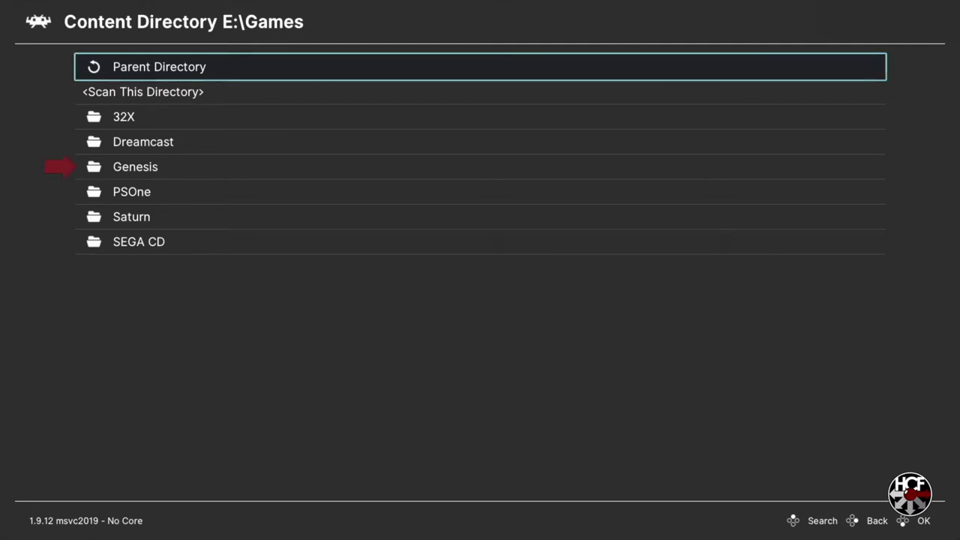
# Set the manual scan's content directory to the E:\Games\Genesis folder
pyautogui.press('Down')
pyautogui.press('Down')
pyautogui.press('Down')
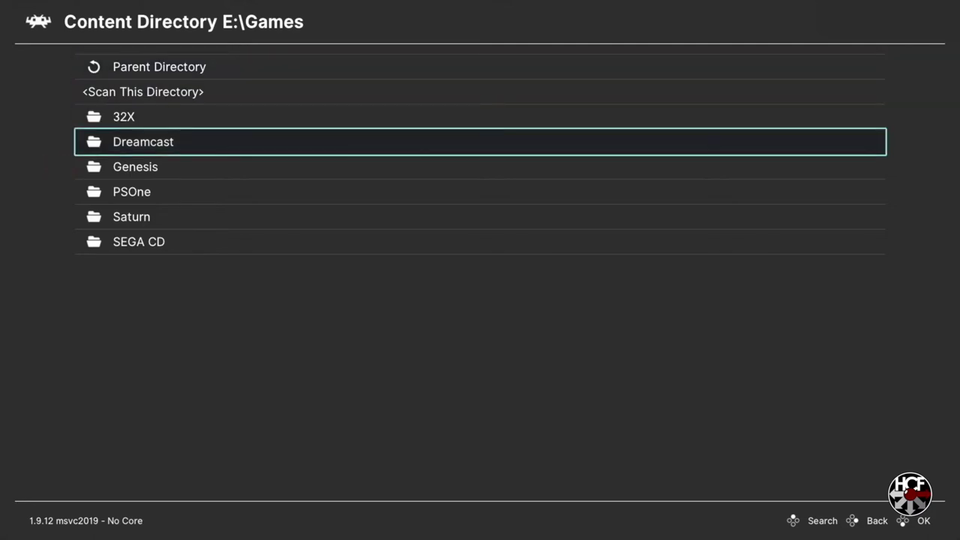
pyautogui.press('Return')
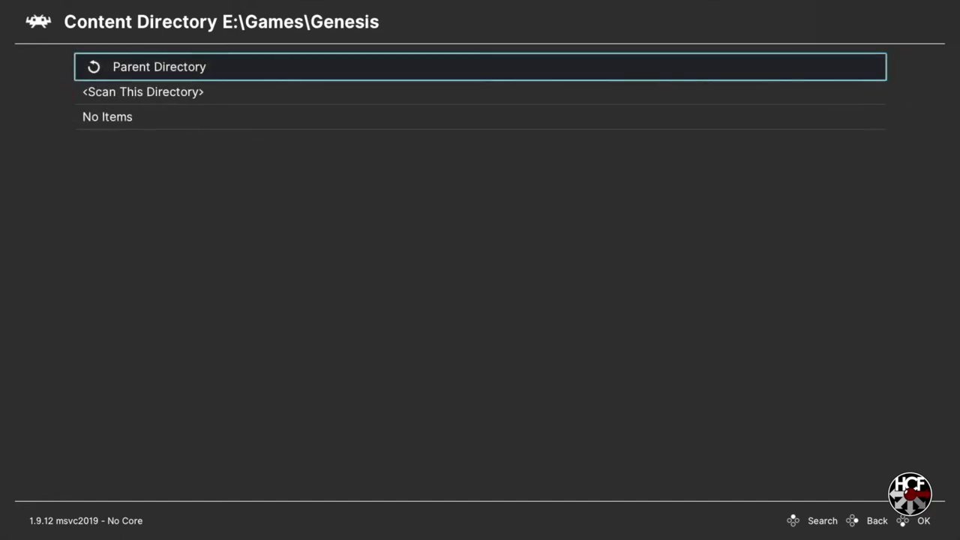
pyautogui.press('Return')
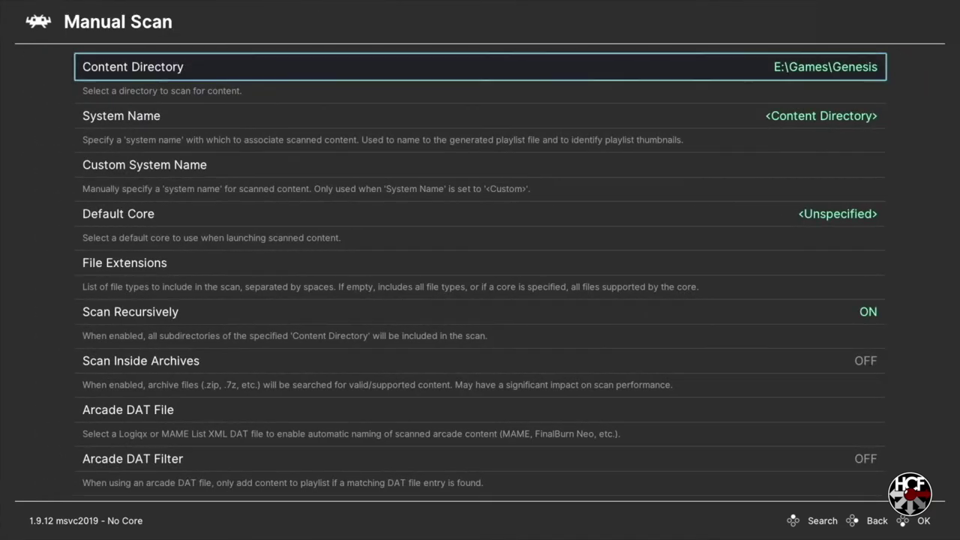
# Set the system name for the Genesis scan to Sega - Mega Drive - Genesis
pyautogui.press('Down')
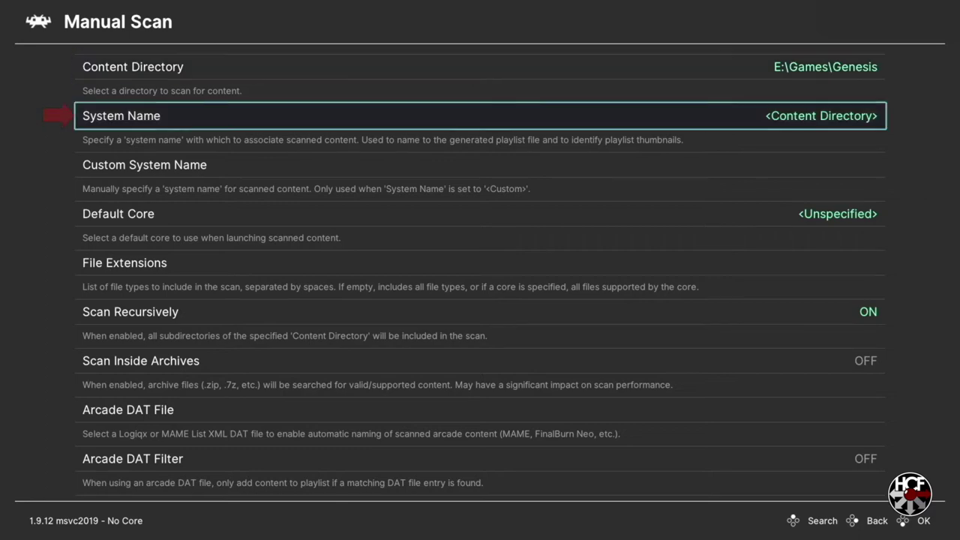
pyautogui.press('Return')
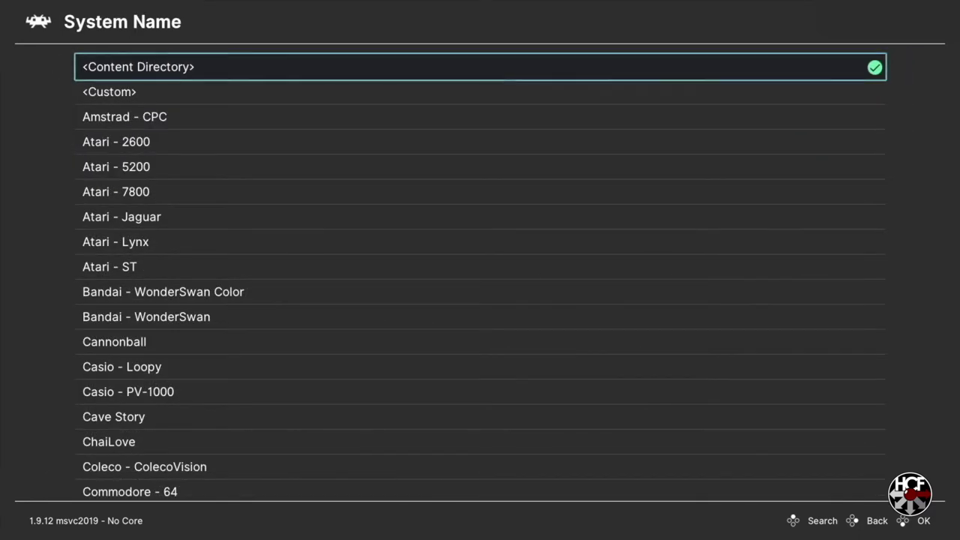
pyautogui.press('Up')
pyautogui.press('Up')
pyautogui.press('Up')
pyautogui.press('Up')
pyautogui.press('Up')
pyautogui.press('Up')
pyautogui.press('Up')
pyautogui.press('Up')
pyautogui.press('Up')
pyautogui.press('Up')
pyautogui.press('Up')
pyautogui.press('Up')
pyautogui.press('Up')
pyautogui.press('Up')
pyautogui.press('Up')
pyautogui.press('Up')
pyautogui.press('Up')
pyautogui.press('Up')
pyautogui.press('Up')
pyautogui.press('Up')
pyautogui.press('Up')
pyautogui.press('Up')
pyautogui.press('Up')
pyautogui.press('Up')
pyautogui.press('Up')
pyautogui.press('Up')
pyautogui.press('Up')
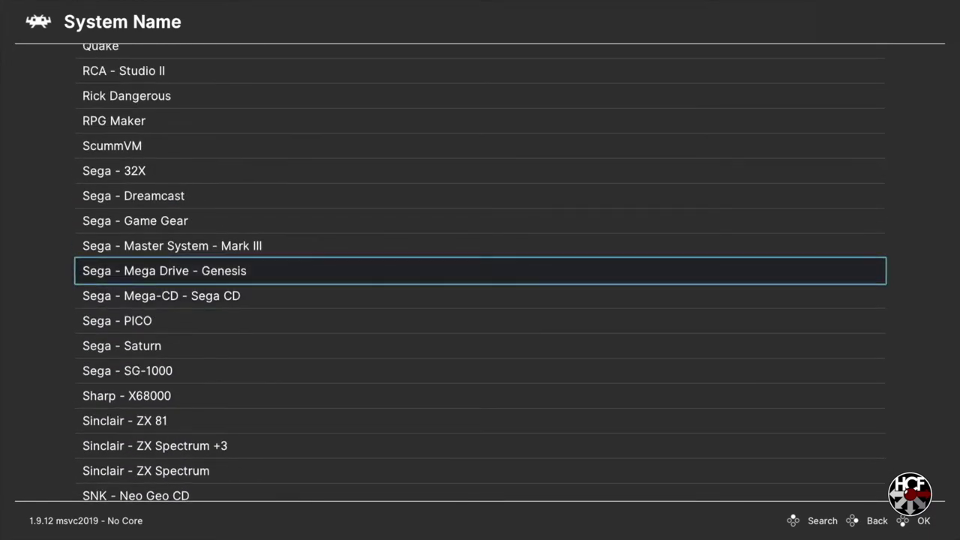
pyautogui.press('Return')
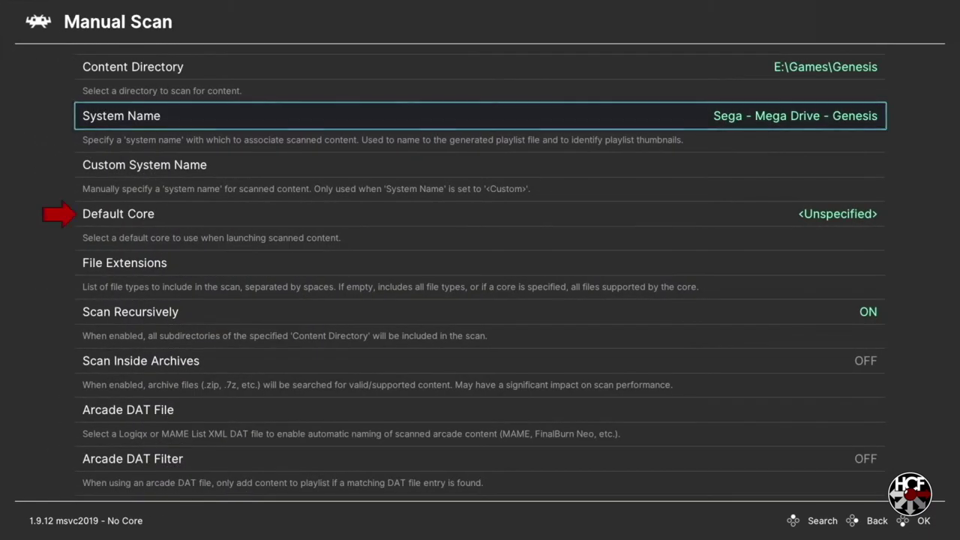
# Set the default core for the Genesis scan to Sega - MS/MD/CD/32X (PicoDrive)
pyautogui.press('Down')
pyautogui.press('Down')
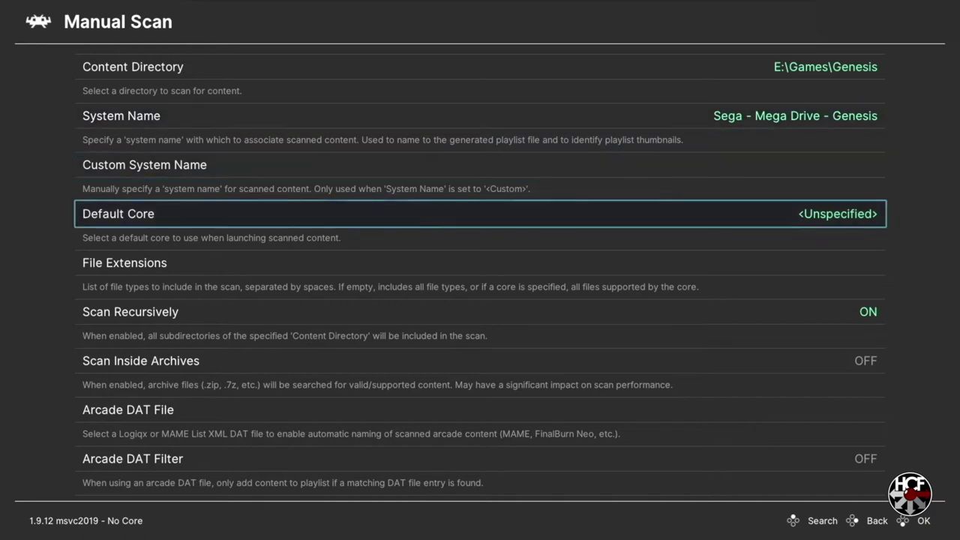
pyautogui.press('Return')
pyautogui.press('End')
pyautogui.press('Up')
pyautogui.press('Up')
pyautogui.press('Up')
pyautogui.press('Up')
pyautogui.press('Up')
pyautogui.press('Up')
pyautogui.press('Up')
pyautogui.press('Up')
pyautogui.press('Up')
pyautogui.press('Up')
pyautogui.press('Up')
pyautogui.press('Up')
pyautogui.press('Up')
pyautogui.press('Up')
pyautogui.press('Up')
pyautogui.press('Up')
pyautogui.press('Up')
pyautogui.press('Up')
pyautogui.press('Up')
pyautogui.press('Up')
pyautogui.press('Up')
pyautogui.press('Up')
pyautogui.press('Up')
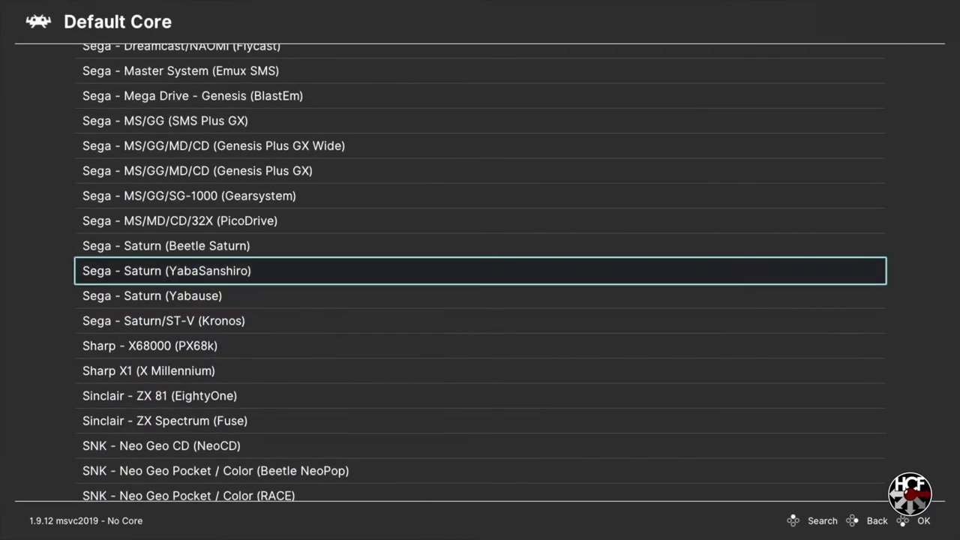
pyautogui.press('Up')
pyautogui.press('Up')
pyautogui.press('Up')
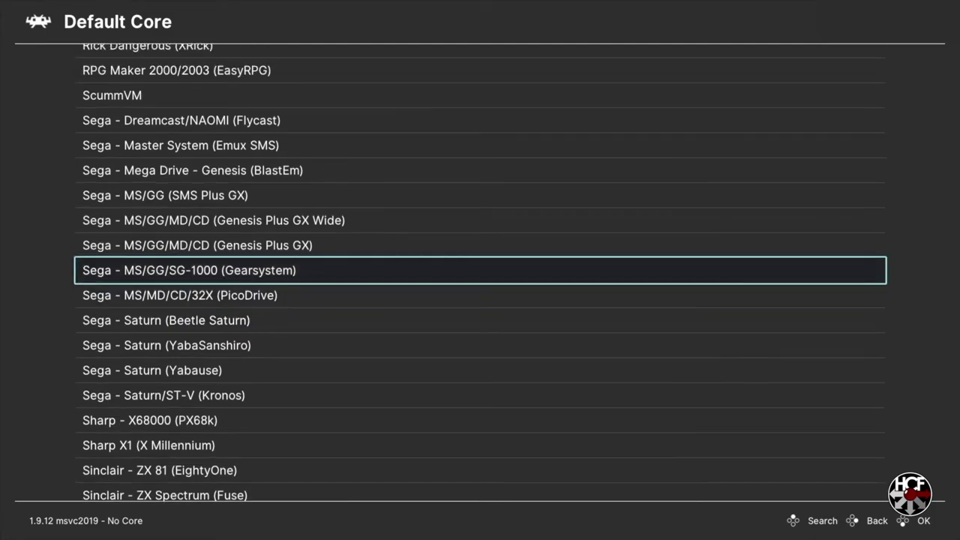
pyautogui.press('Down')
pyautogui.press('Down')
pyautogui.press('Return')
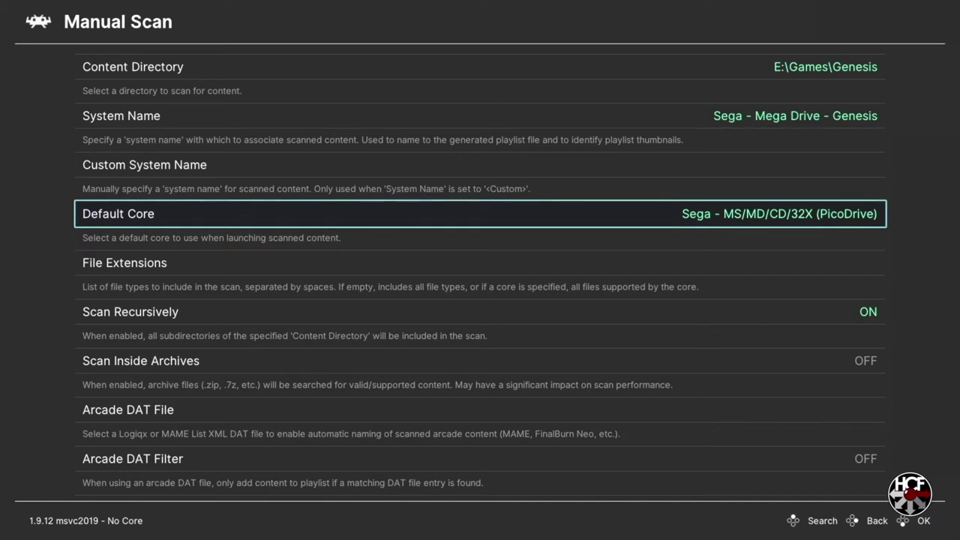
# Run the manual scan of the Genesis folder and return to the import options
pyautogui.press('Down')
pyautogui.press('Down')
pyautogui.press('Down')
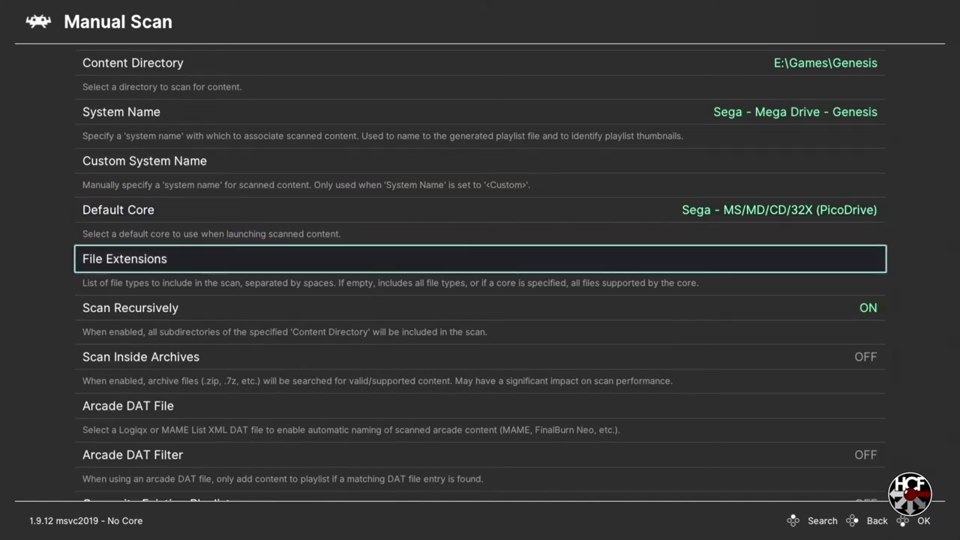
pyautogui.press('Down')
pyautogui.press('Down')
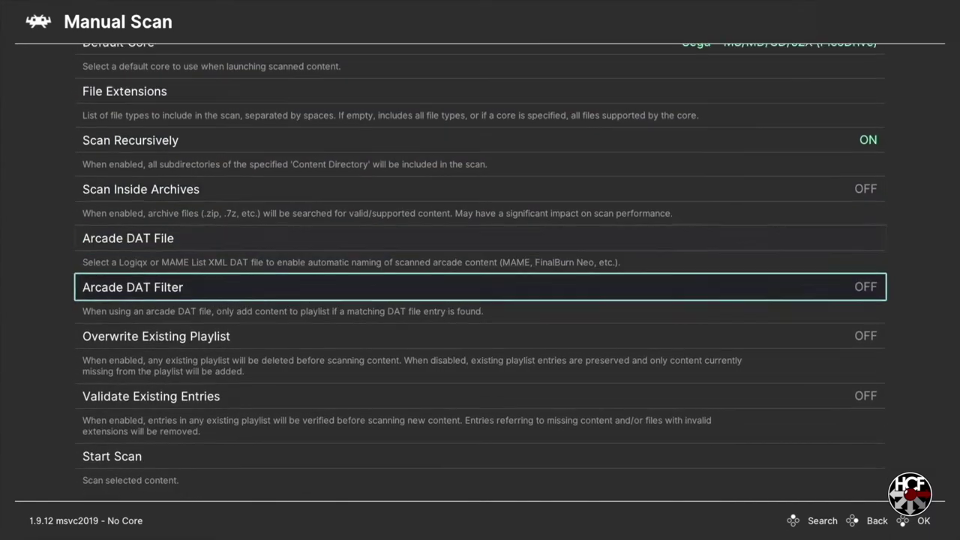
pyautogui.press('Down')
pyautogui.press('Down')
pyautogui.press('Down')
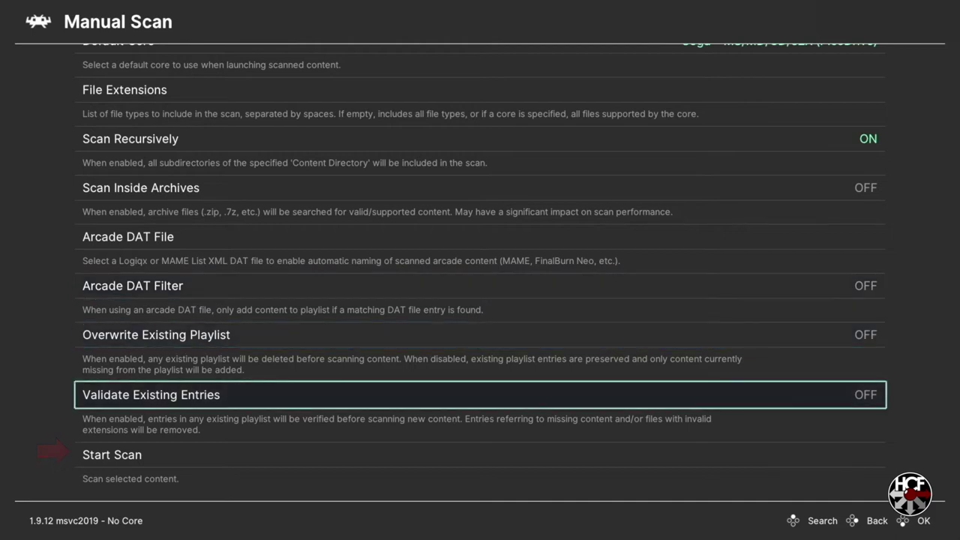
pyautogui.press('Return')
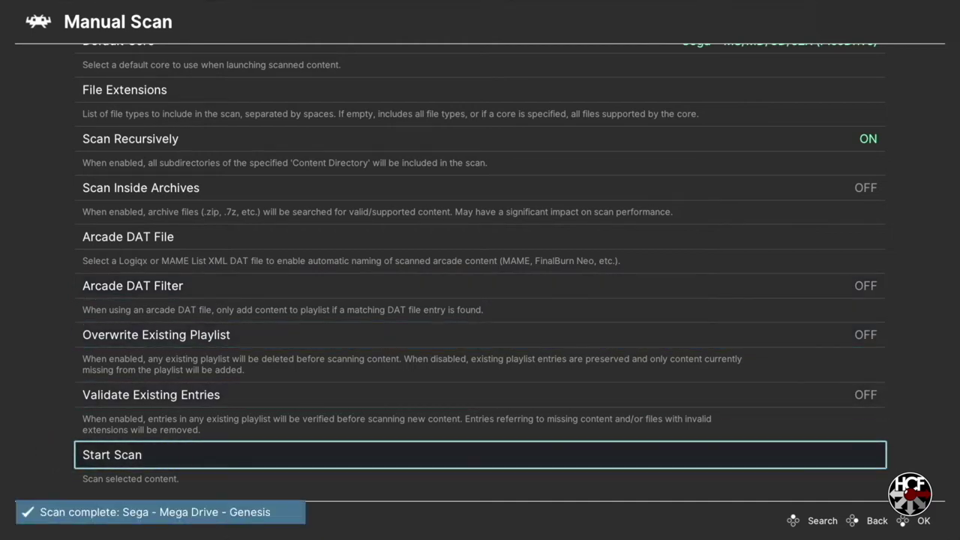
pyautogui.press('BackSpace')
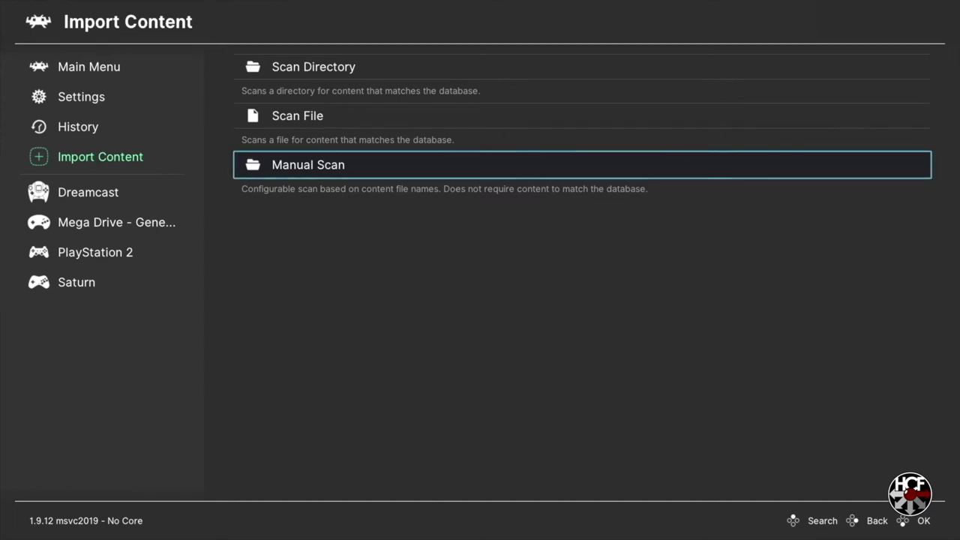
# Open a new manual scan and set its content directory to E:\Games\32X
pyautogui.press('Return')
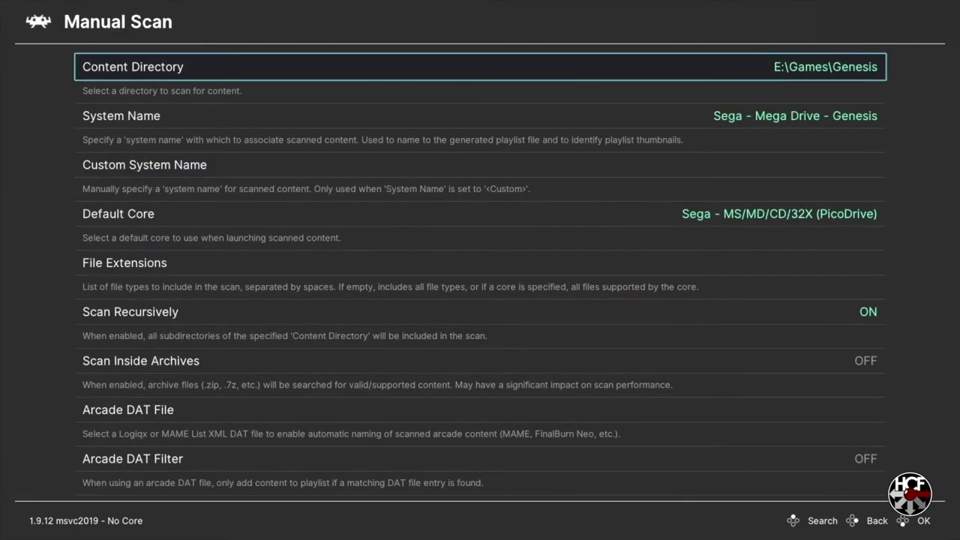
pyautogui.press('Return')
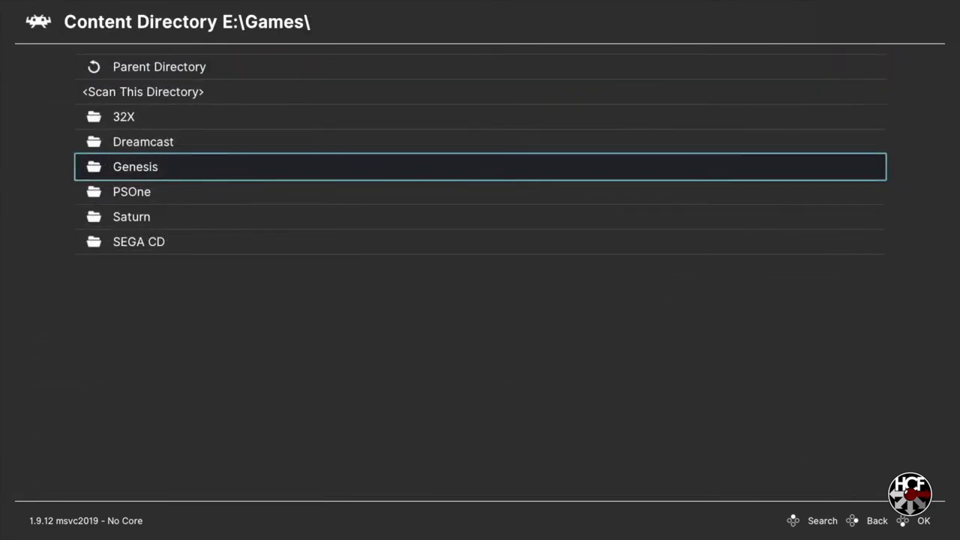
pyautogui.press('Up')
pyautogui.press('Up')
pyautogui.press('Return')
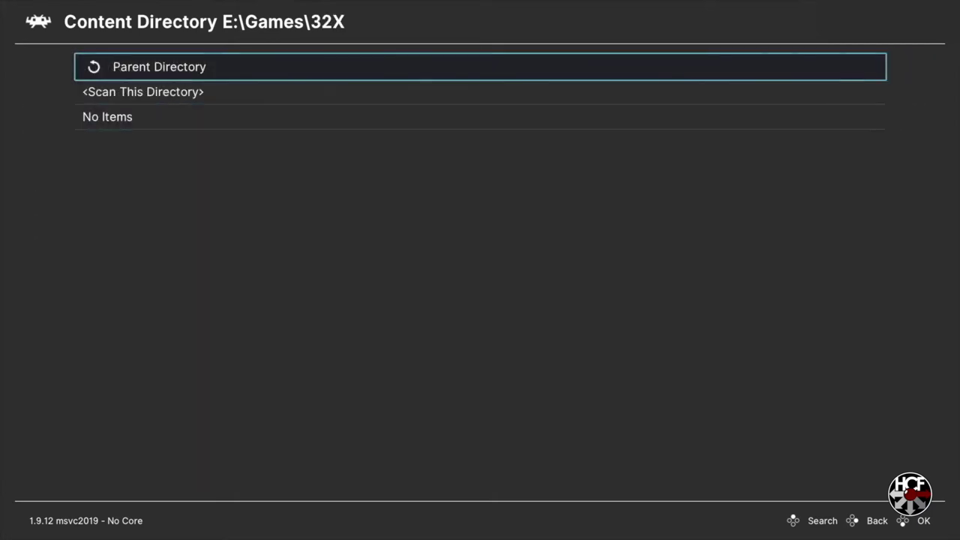
pyautogui.press('Down')
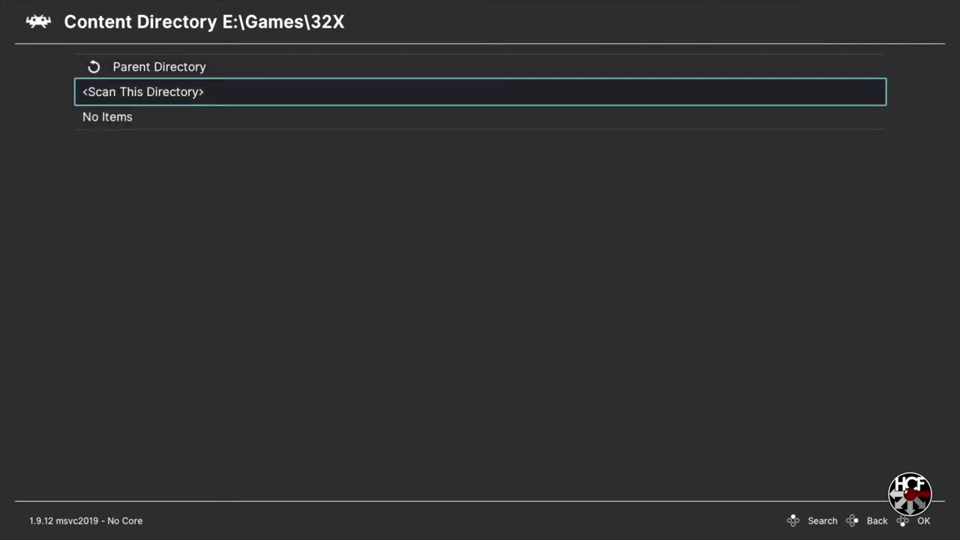
pyautogui.press('Return')
# Set the system name for the 32X folder scan to Sega - 32X
pyautogui.press('Down')
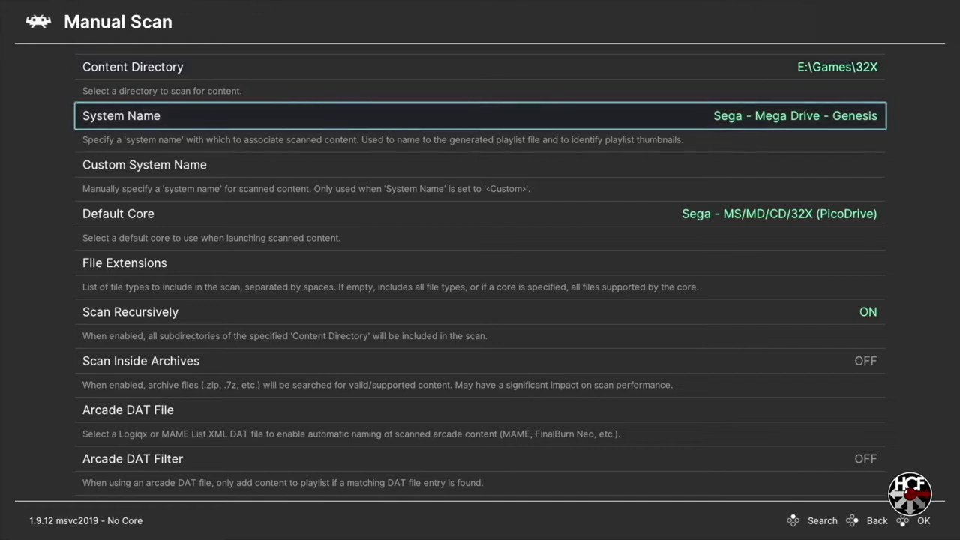
pyautogui.press('Return')
pyautogui.press('Up')
pyautogui.press('Up')
pyautogui.press('Up')
pyautogui.press('Up')
pyautogui.press('Return')
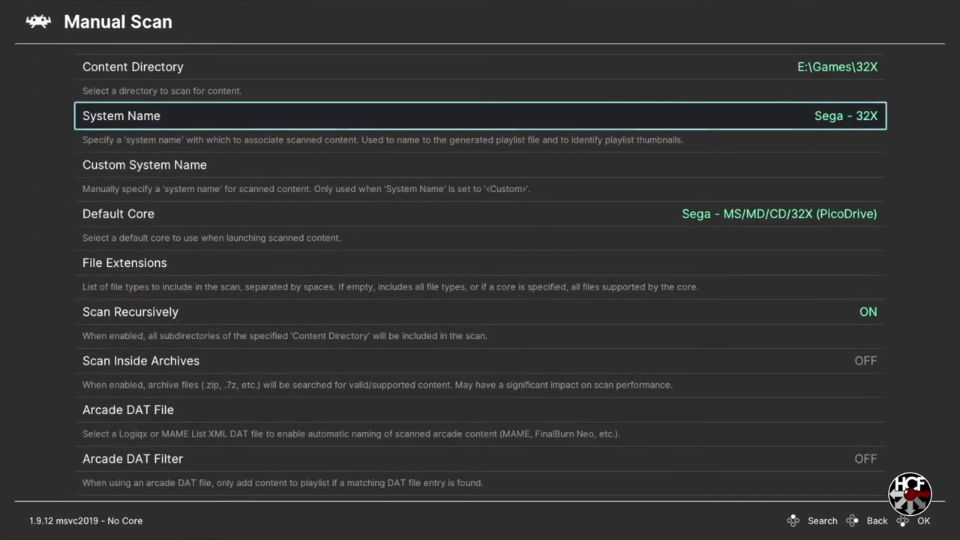
# Run the manual scan of the 32X folder with the PicoDrive core kept, and return to the import options
pyautogui.press('Down')
pyautogui.press('Down')
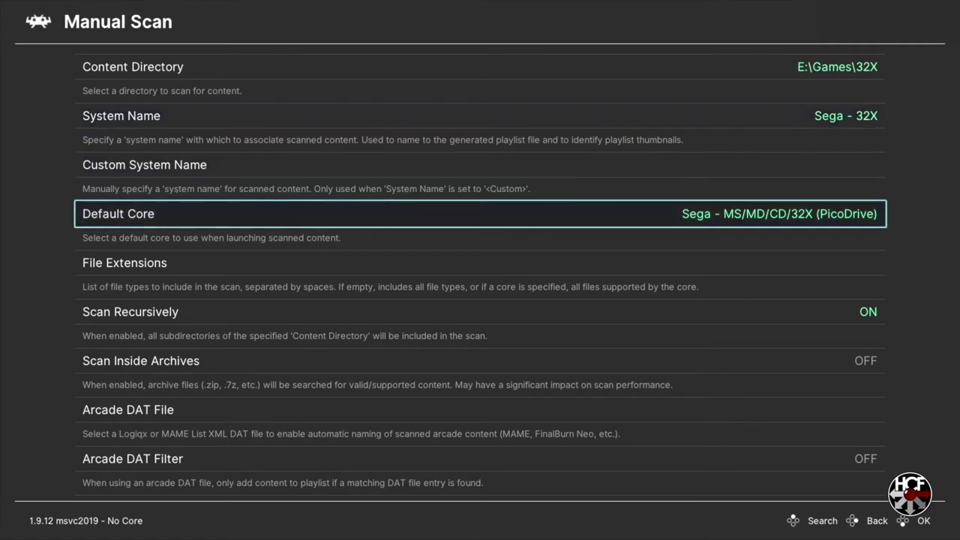
pyautogui.press('Down')
pyautogui.press('Down')
pyautogui.press('Down')
pyautogui.press('Down')
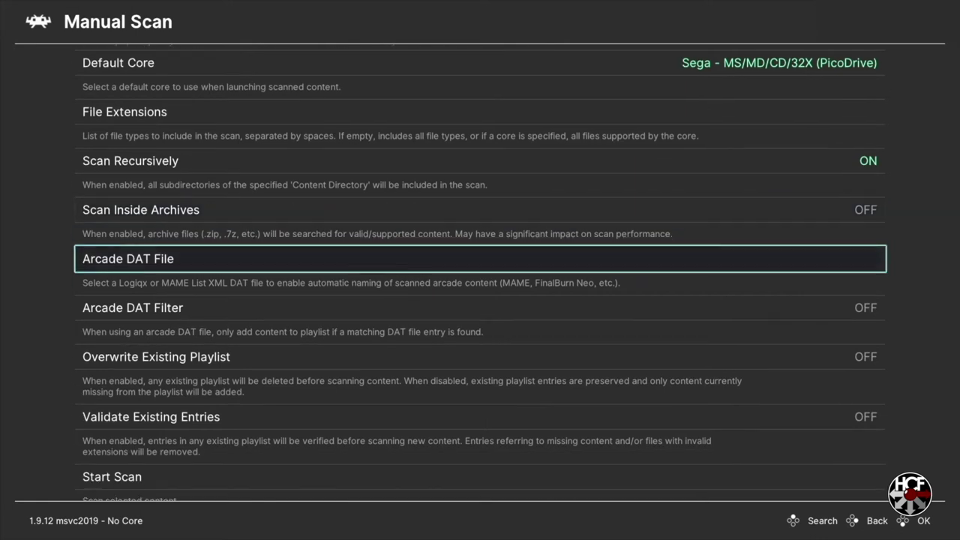
pyautogui.press('Down')
pyautogui.press('Down')
pyautogui.press('Down')
pyautogui.press('Down')
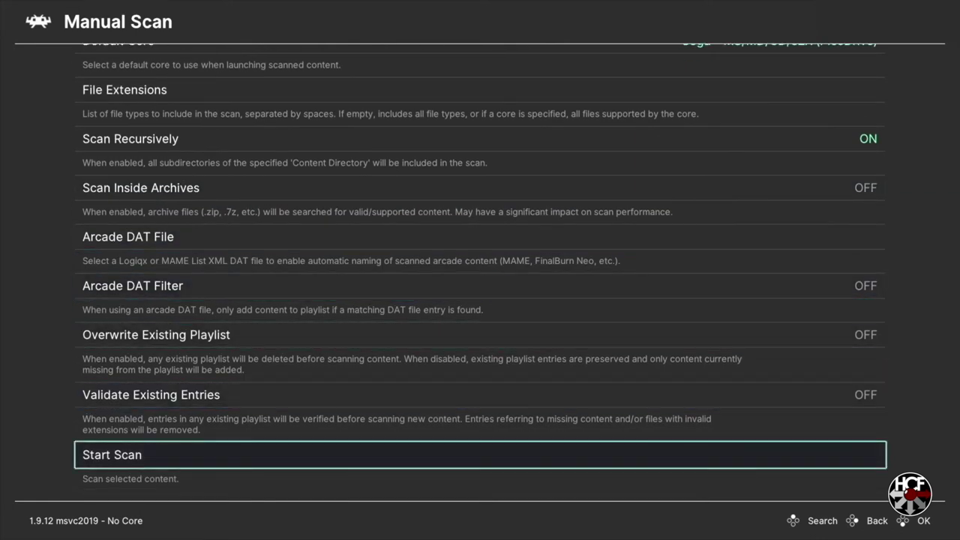
pyautogui.press('Return')
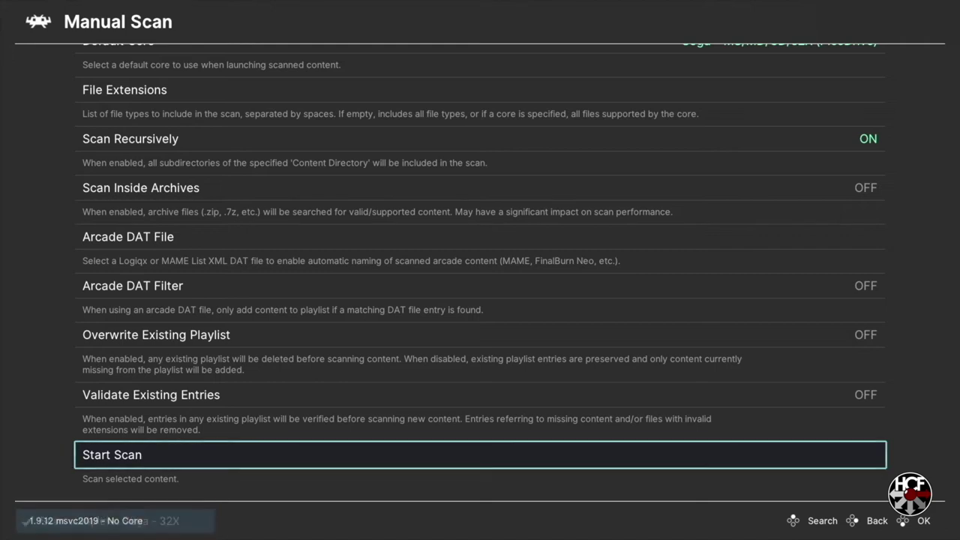
pyautogui.press('BackSpace')
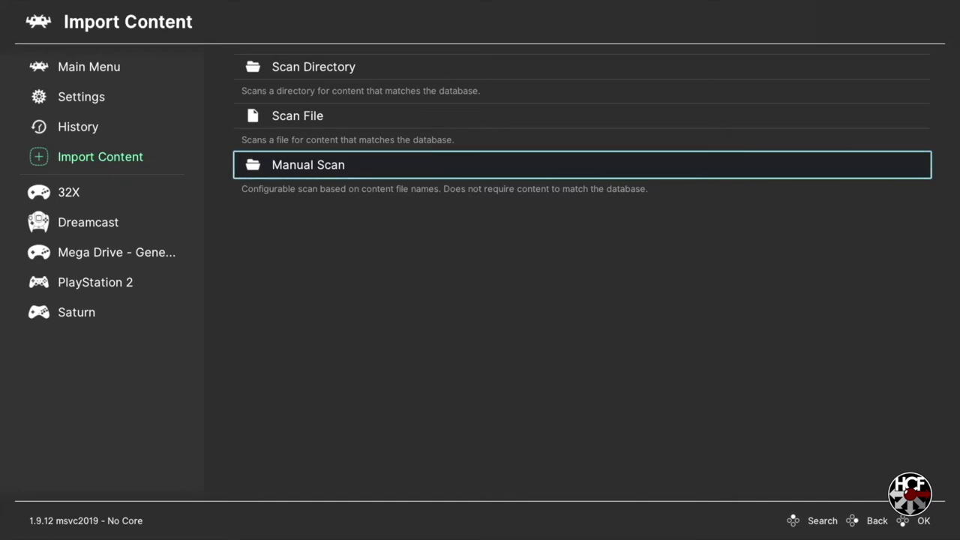
# Open another manual scan and set its content directory to E:\Games\SEGA CD
pyautogui.press('Return')
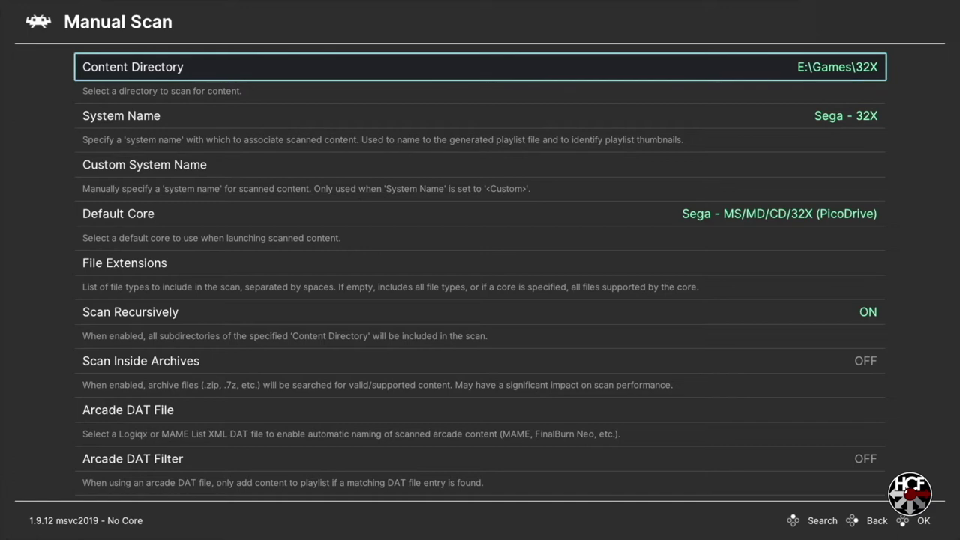
pyautogui.press('Return')
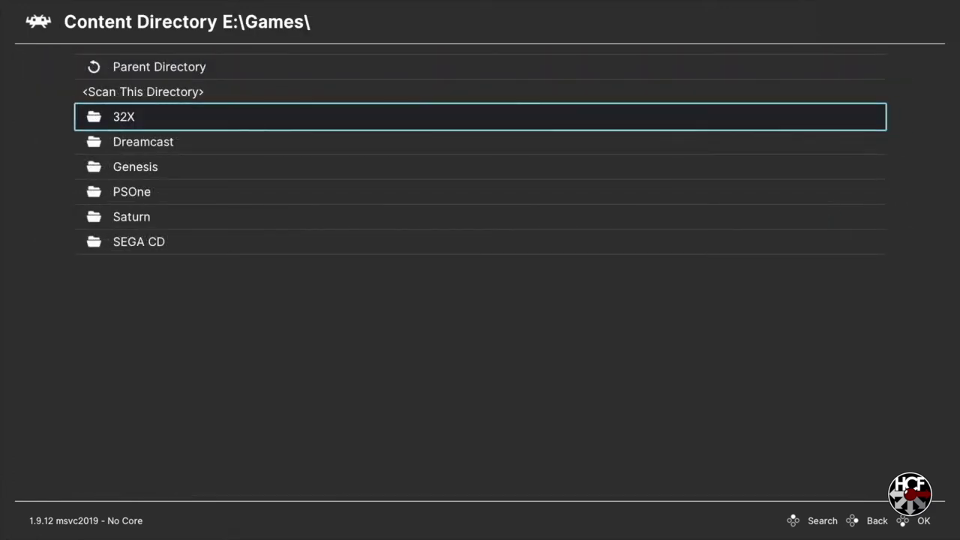
pyautogui.press('Down')
pyautogui.press('Down')
pyautogui.press('Down')
pyautogui.press('Down')
pyautogui.press('Down')
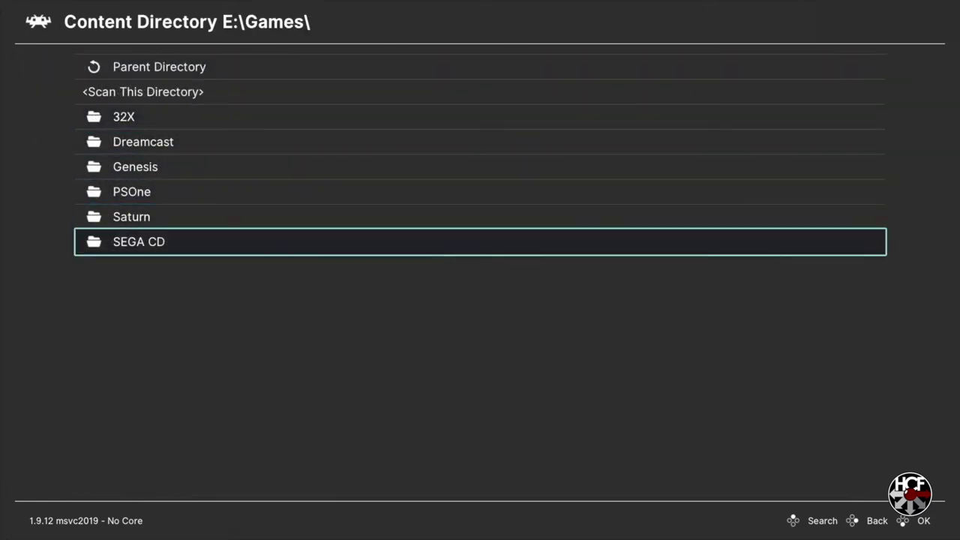
pyautogui.press('Return')
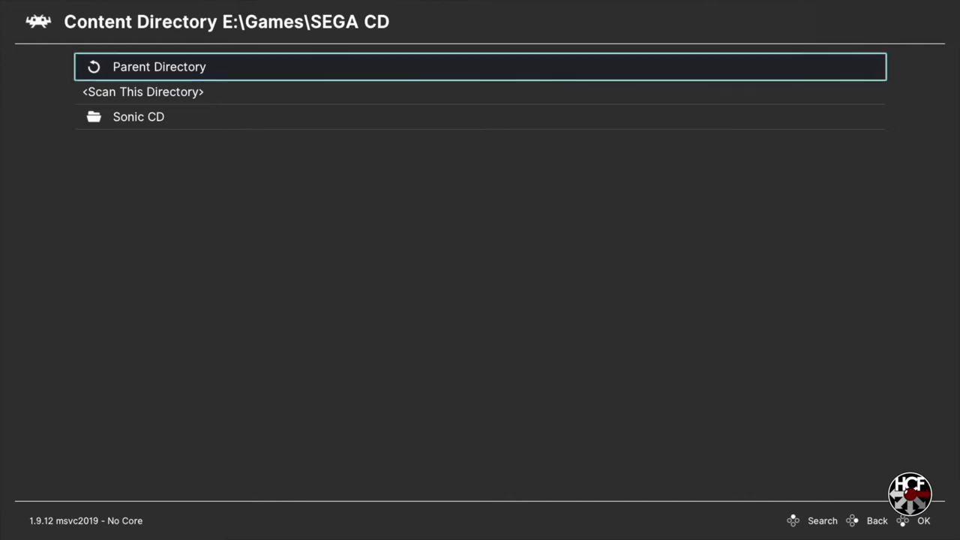
pyautogui.press('Down')
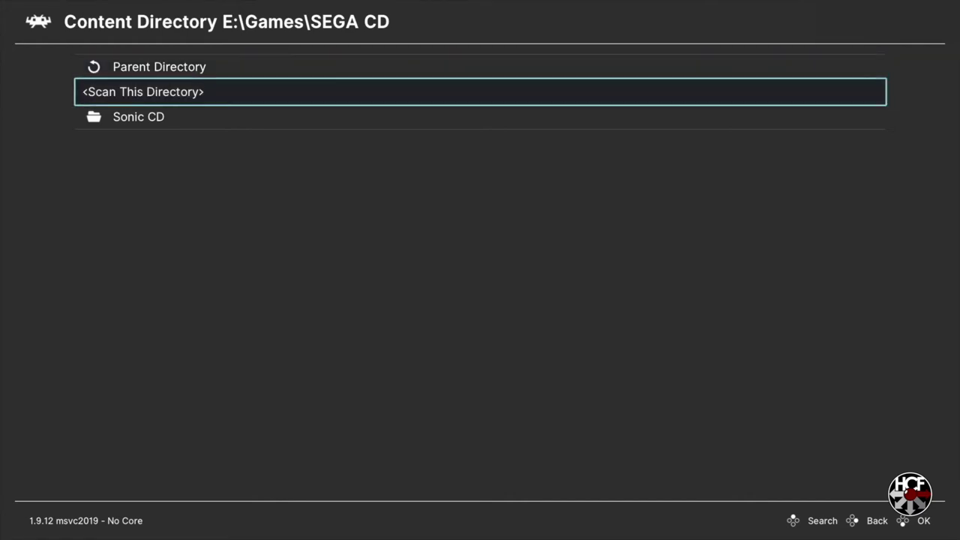
pyautogui.press('Return')
# Set the system name for the SEGA CD folder scan to Sega - Mega-CD - Sega CD
pyautogui.press('Down')
pyautogui.press('Return')
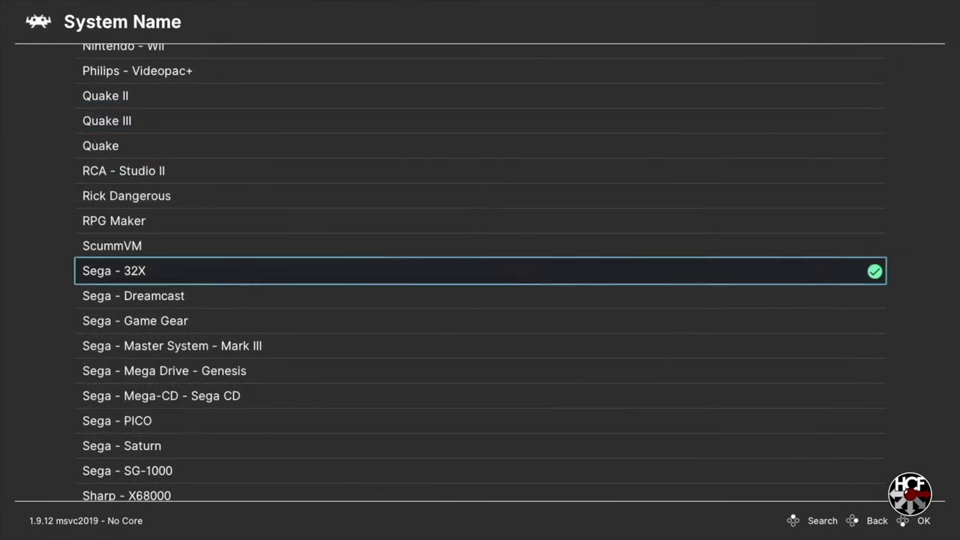
pyautogui.press('Down')
pyautogui.press('Down')
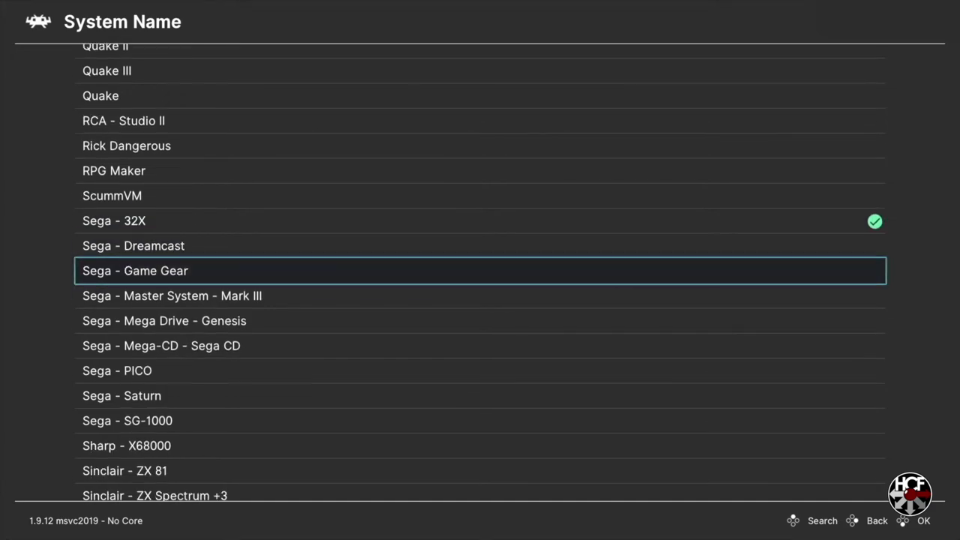
pyautogui.press('Down')
pyautogui.press('Down')
pyautogui.press('Down')
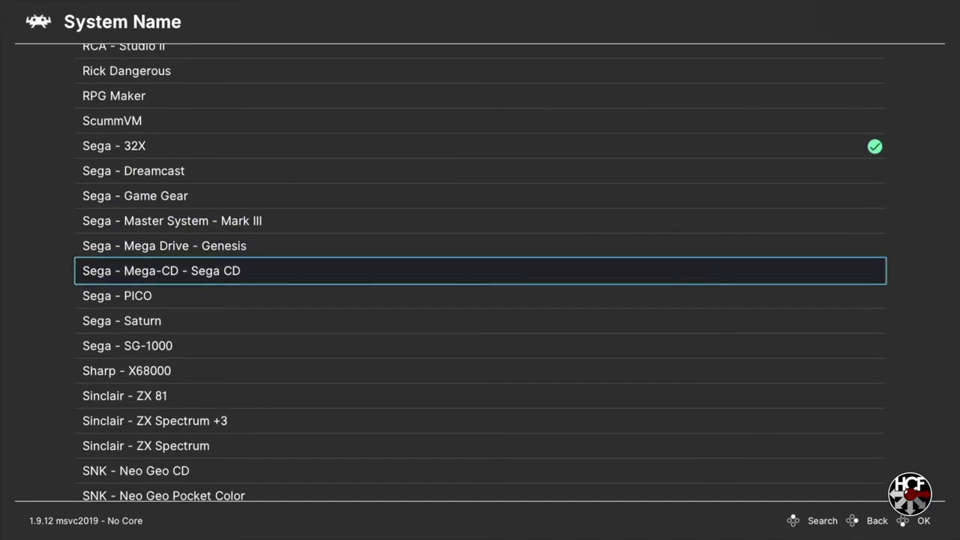
pyautogui.press('Return')
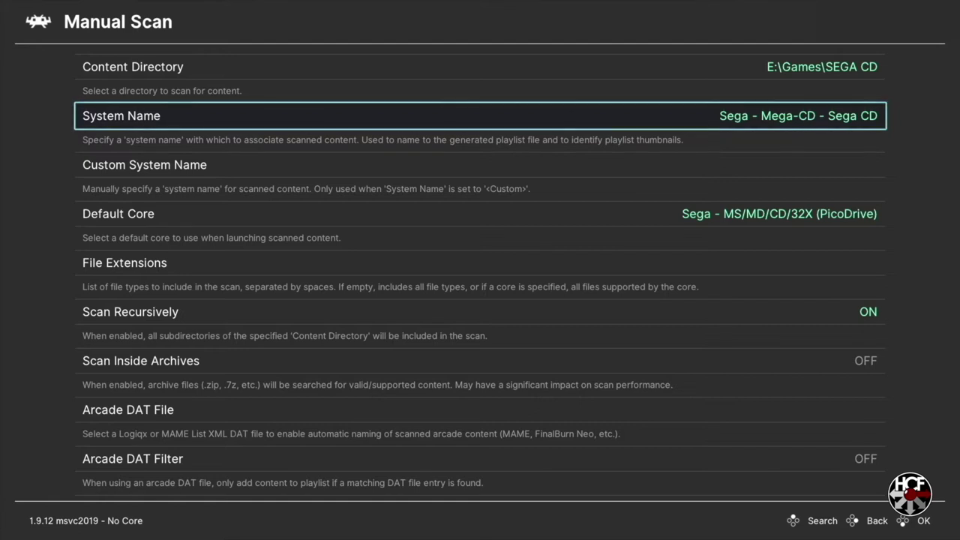
# Limit the SEGA CD folder scan to the cue file extension
pyautogui.press('Down')
pyautogui.press('Down')
pyautogui.press('Down')
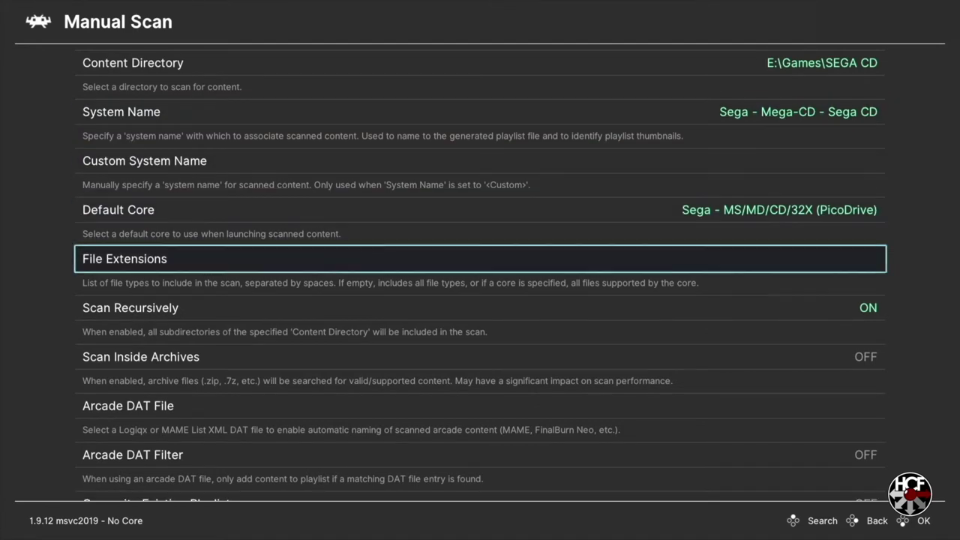
pyautogui.press('Return')
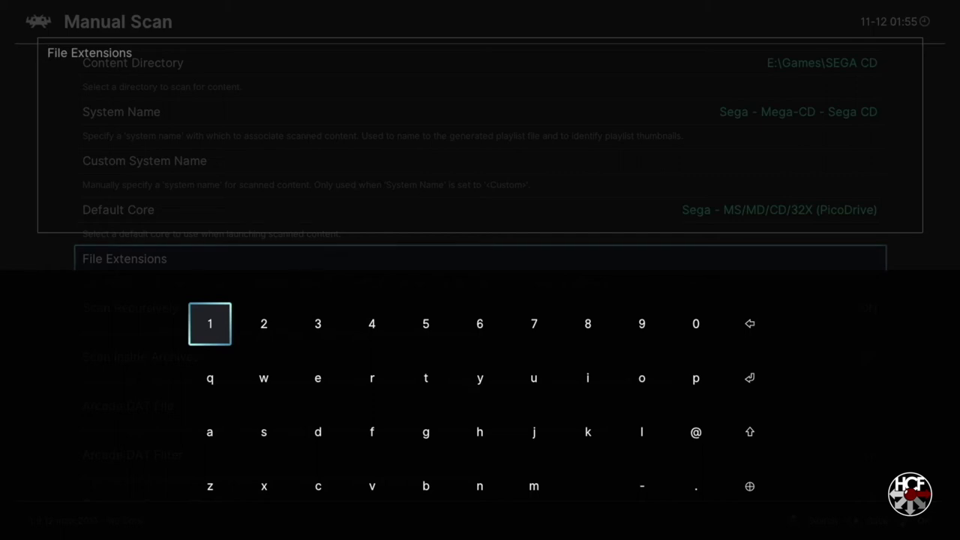
pyautogui.press('Right')
pyautogui.press('Right')
pyautogui.press('Down')
pyautogui.press('Down')
pyautogui.press('Down')
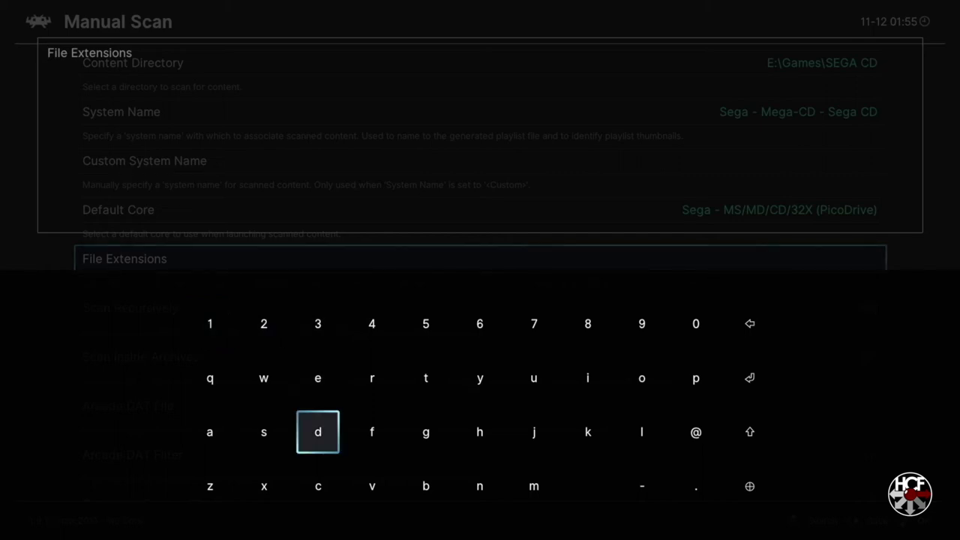
pyautogui.press('Up')
pyautogui.press('Up')
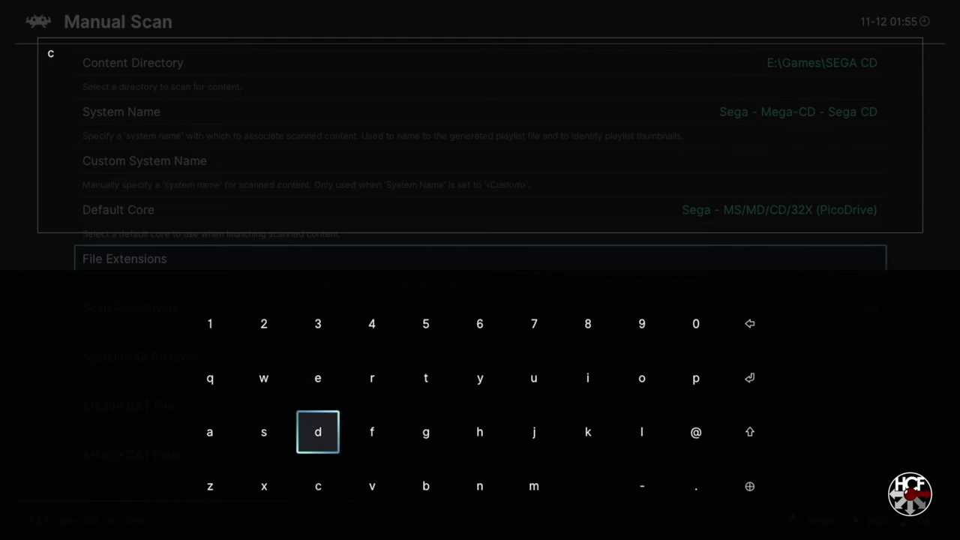
pyautogui.press('Right')
pyautogui.press('Right')
pyautogui.press('Right')
pyautogui.press('Right')
pyautogui.press('Return')
pyautogui.press('Left')
pyautogui.press('Left')
pyautogui.press('Left')
pyautogui.press('Left')
pyautogui.press('Return')
pyautogui.press('Return')
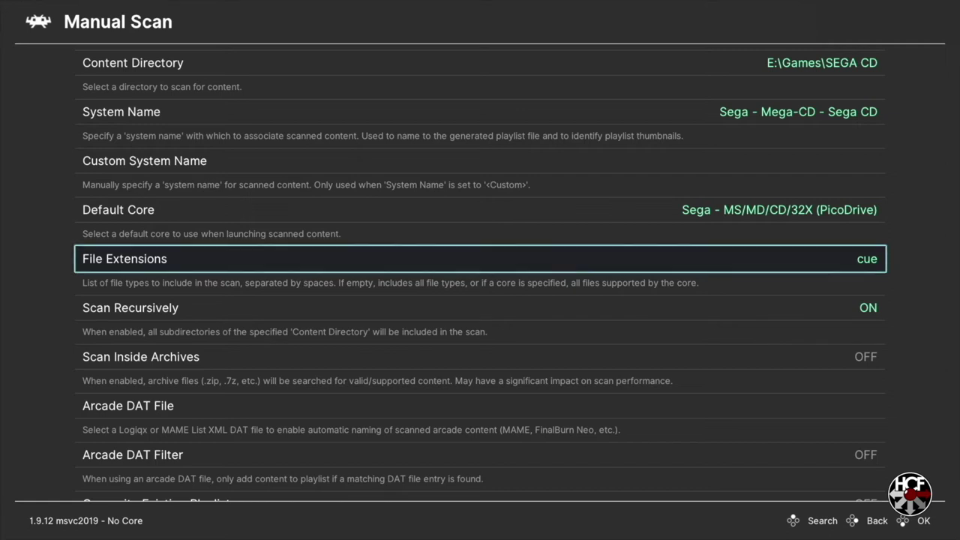
# Run the manual scan of the SEGA CD folder and return to the import options
pyautogui.press('Down')
pyautogui.press('Down')
pyautogui.press('Down')
pyautogui.press('Down')
pyautogui.press('Down')
pyautogui.press('Down')
pyautogui.press('Down')
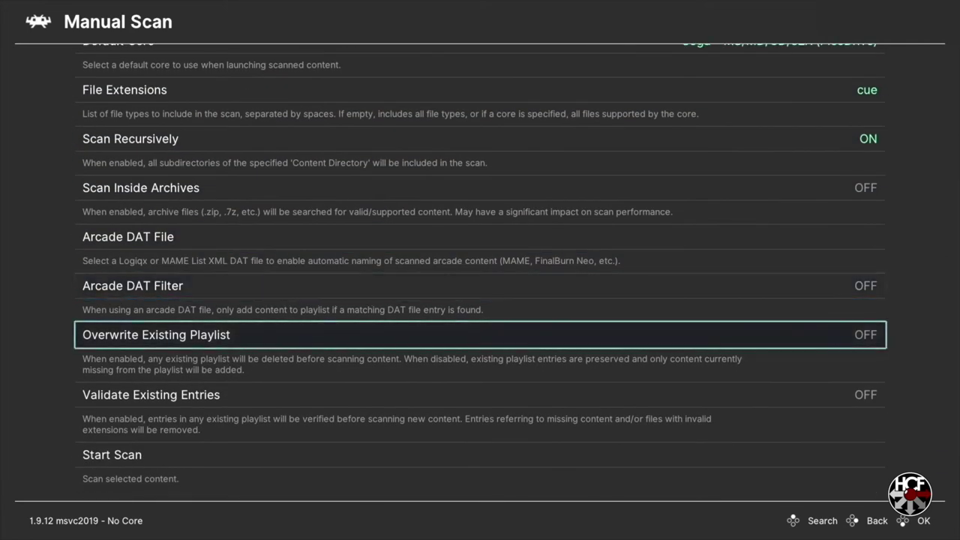
pyautogui.press('Return')
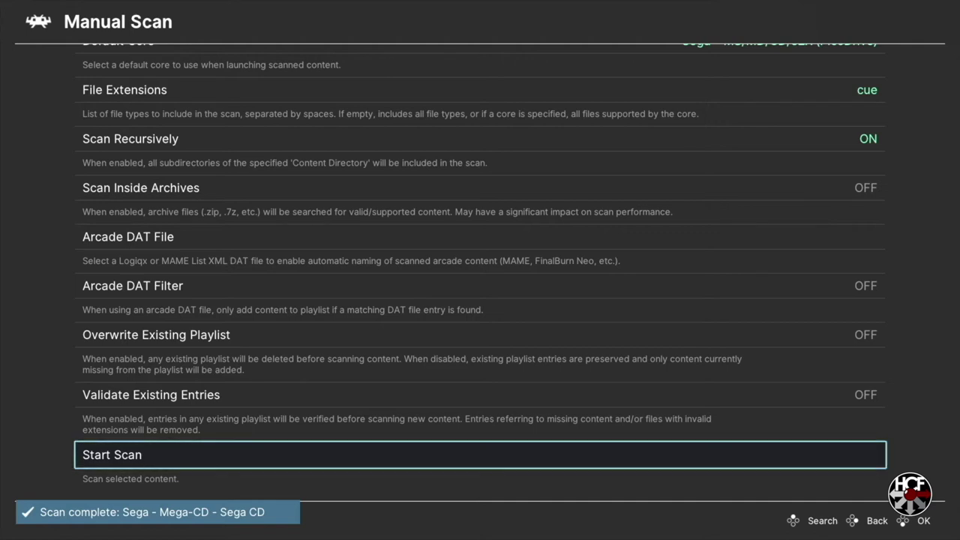
pyautogui.press('BackSpace')
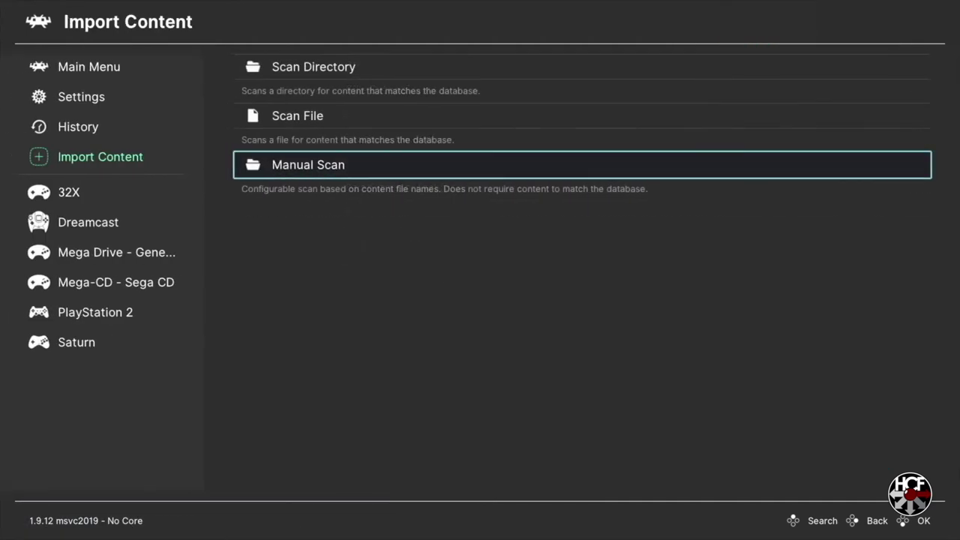
# Review the games listed in the 32X, Dreamcast, Mega Drive - Genesis and Mega-CD - Sega CD playlists
pyautogui.press('BackSpace')
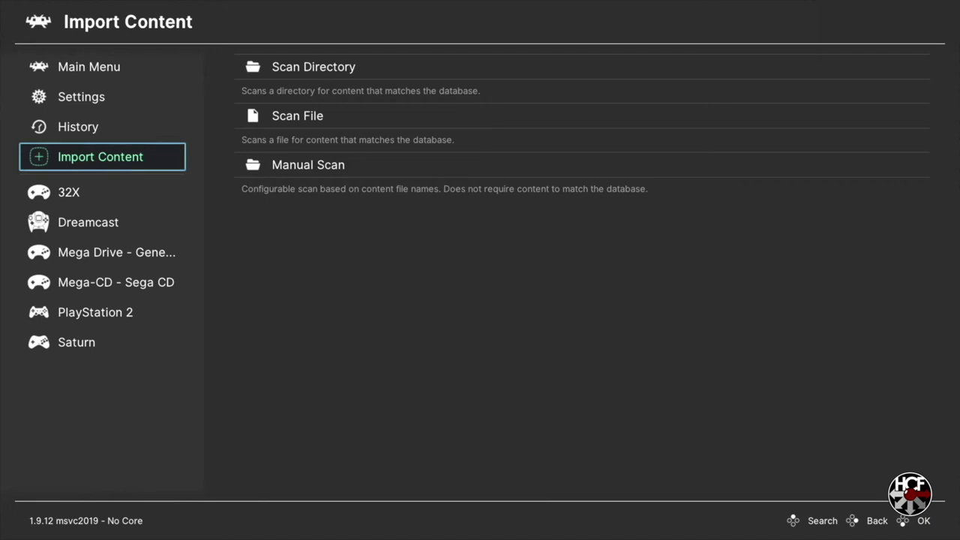
pyautogui.press('Down')
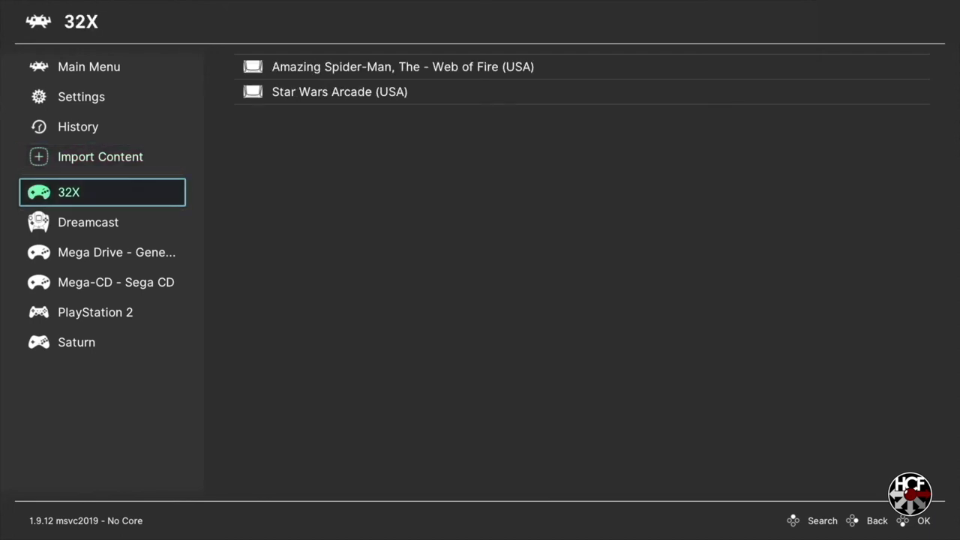
pyautogui.press('Down')
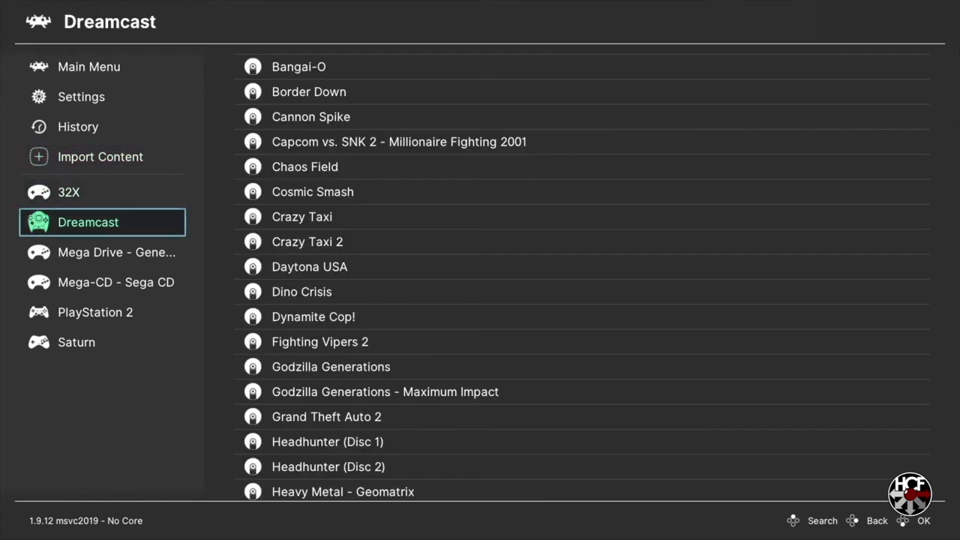
pyautogui.press('Down')
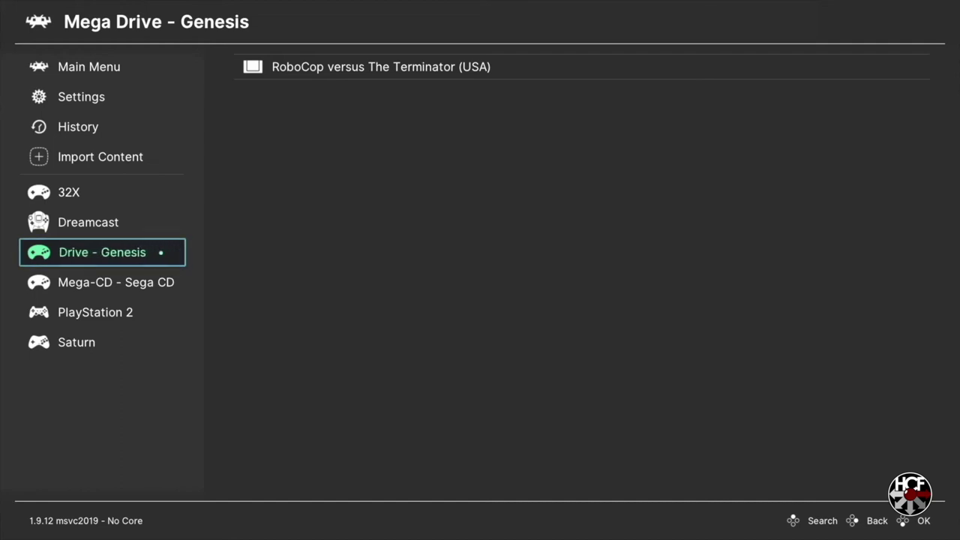
pyautogui.press('Down')
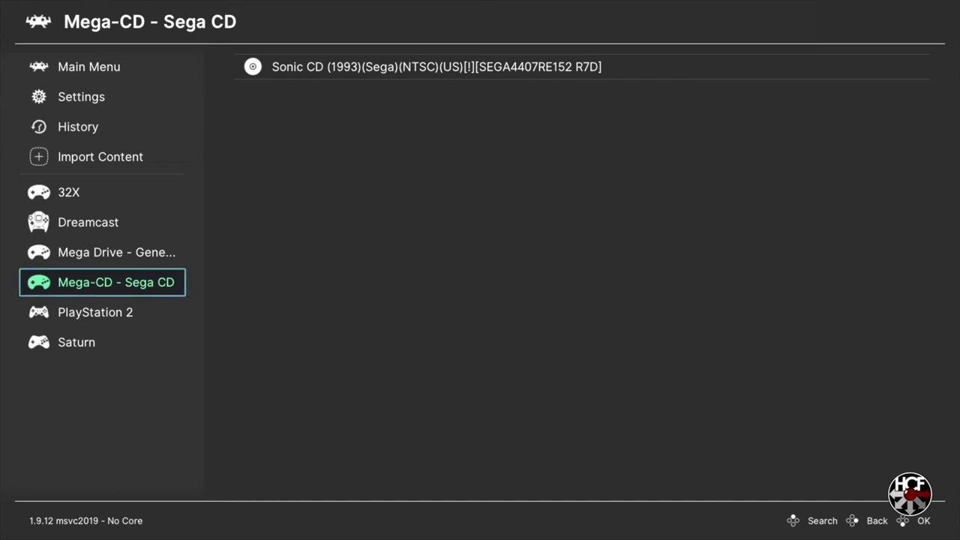
# Open the playlist management page in the playlist settings
pyautogui.press('Up')
pyautogui.press('Up')
pyautogui.press('Up')
pyautogui.press('Up')
pyautogui.press('Up')
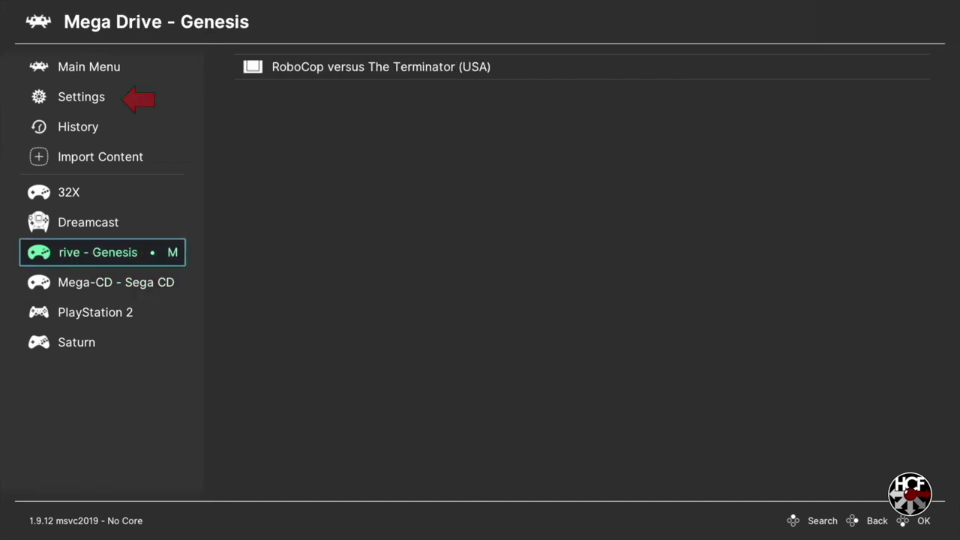
pyautogui.press('Up')
pyautogui.press('Right')
pyautogui.press('Down')
pyautogui.press('Down')
pyautogui.press('Down')
pyautogui.press('Down')
pyautogui.press('Down')
pyautogui.press('Down')
pyautogui.press('Down')
pyautogui.press('Down')
pyautogui.press('Down')
pyautogui.press('Down')
pyautogui.press('Down')
pyautogui.press('Down')
pyautogui.press('Down')
pyautogui.press('Down')
pyautogui.press('Down')
pyautogui.press('Down')
pyautogui.press('Return')
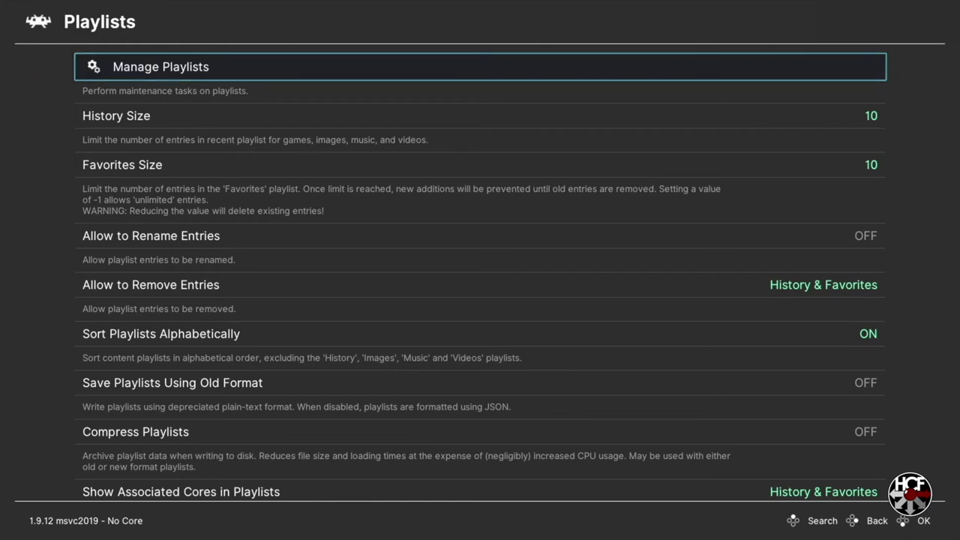
pyautogui.press('Return')
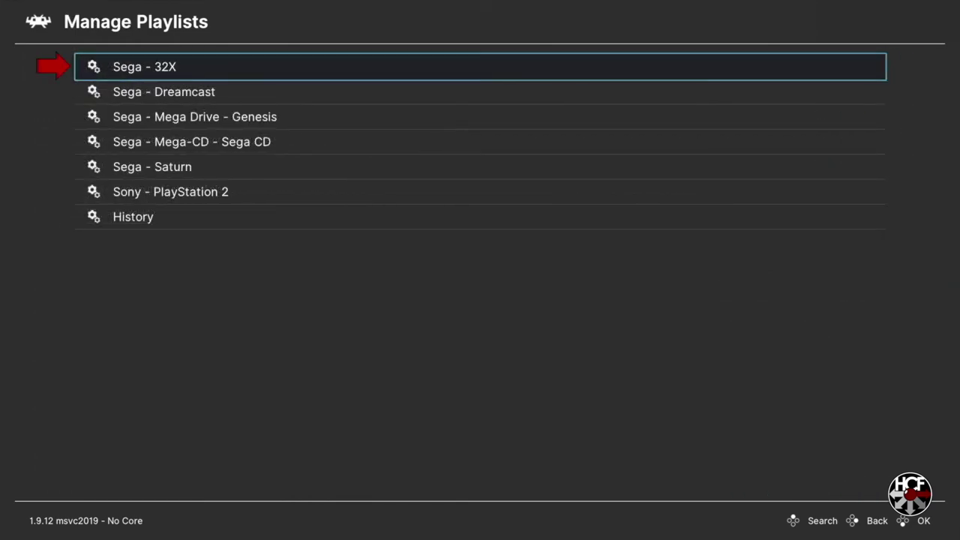
# Set the label display mode of the Sega - 32X playlist to Remove () and []
pyautogui.press('Return')
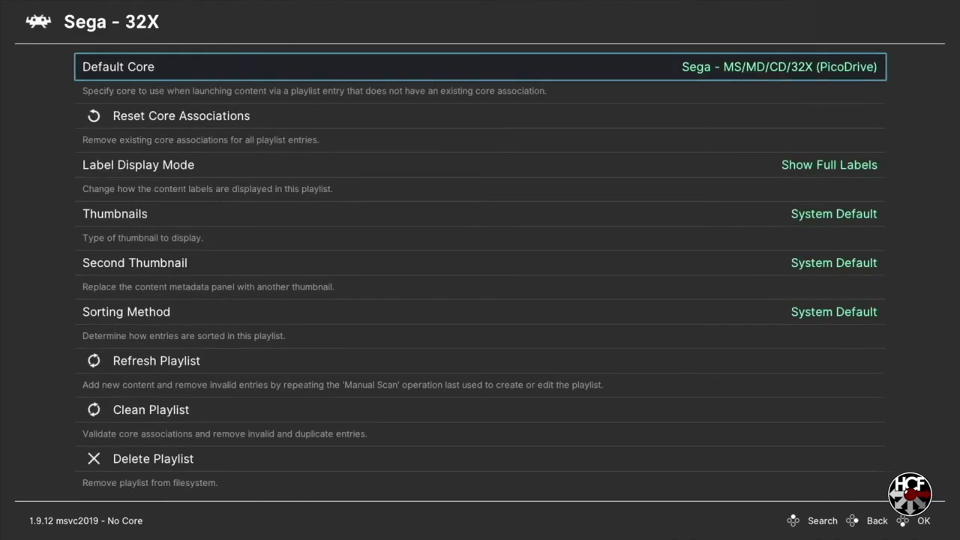
pyautogui.press('Down')
pyautogui.press('Down')
pyautogui.press('Return')
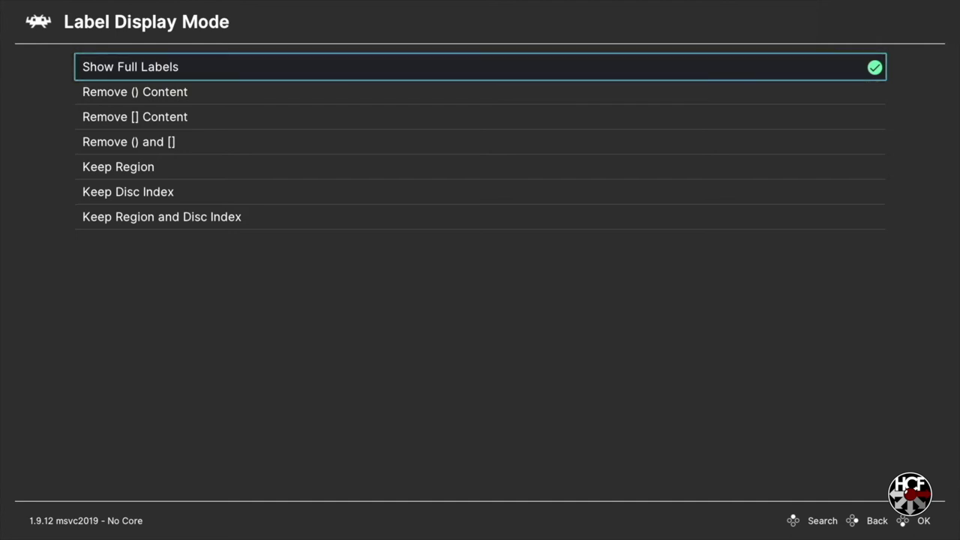
pyautogui.press('Down')
pyautogui.press('Down')
pyautogui.press('Return')
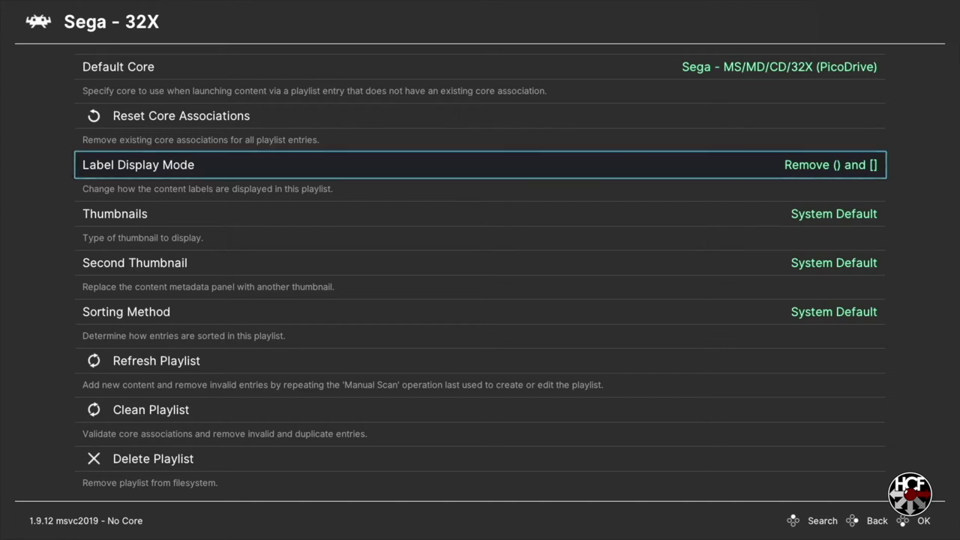
# Leave the playlist settings and check the game labels in the Mega-CD - Sega CD playlist
pyautogui.press('BackSpace')
pyautogui.press('BackSpace')
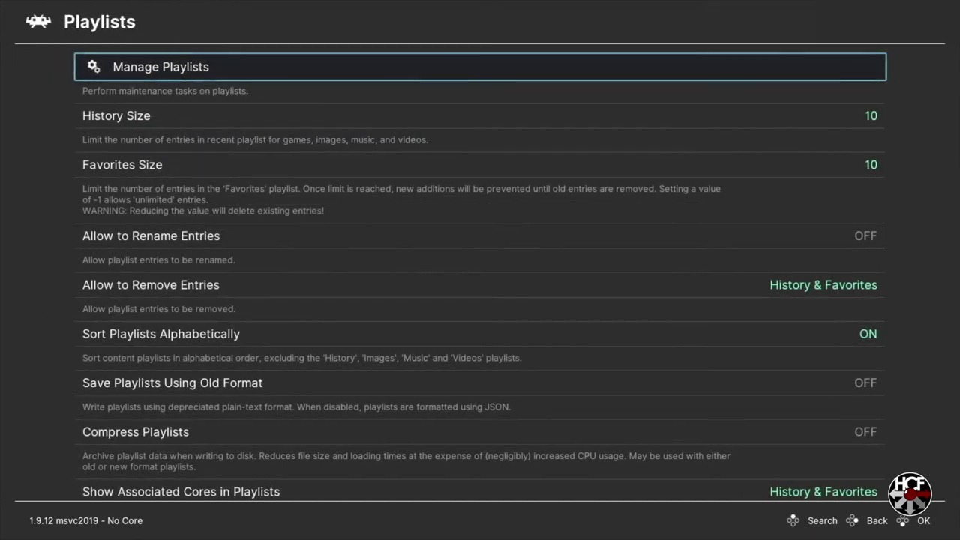
pyautogui.press('BackSpace')
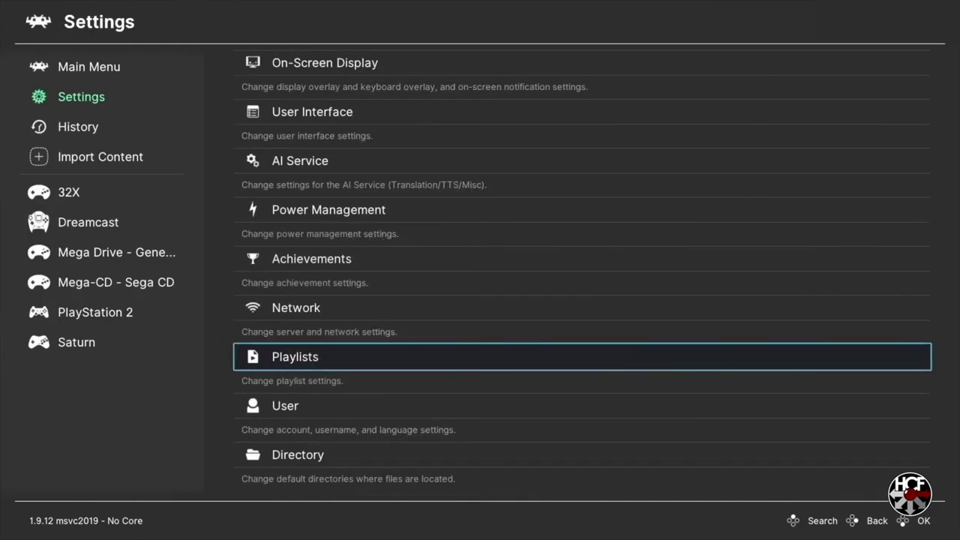
pyautogui.press('BackSpace')
pyautogui.press('Down')
pyautogui.press('Down')
pyautogui.press('Down')
pyautogui.press('Down')
pyautogui.press('Down')
pyautogui.press('Down')
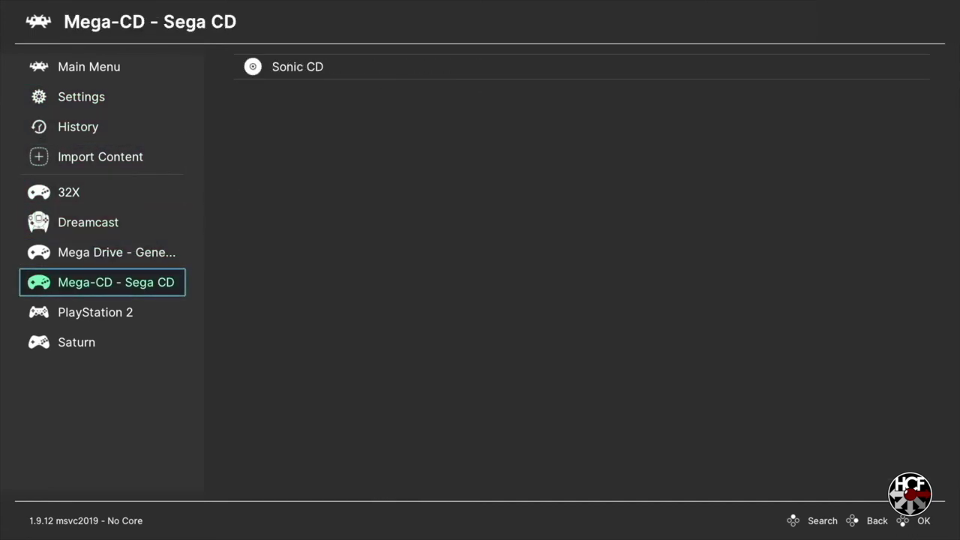
# Run RoboCop versus The Terminator from the Mega Drive - Genesis playlist
pyautogui.press('Up')
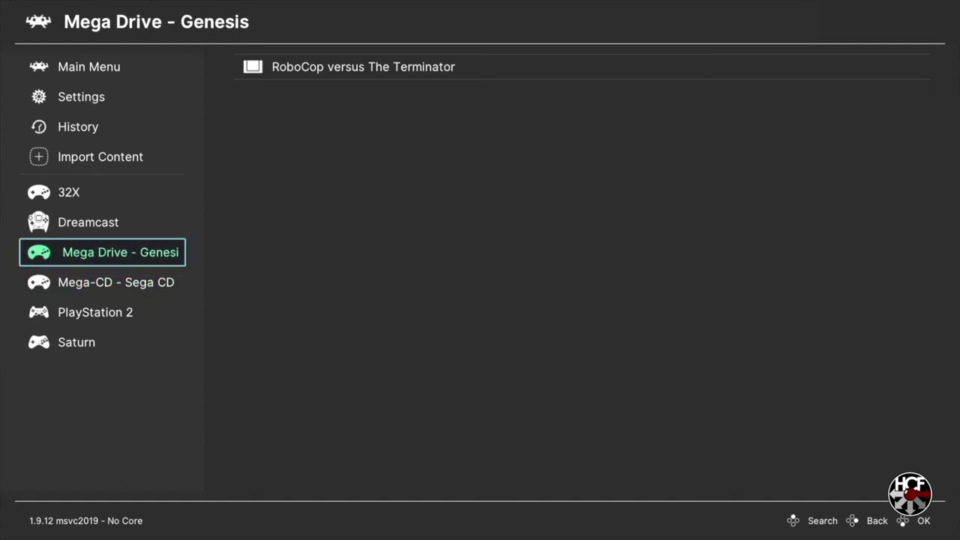
pyautogui.press('Right')
pyautogui.press('Return')
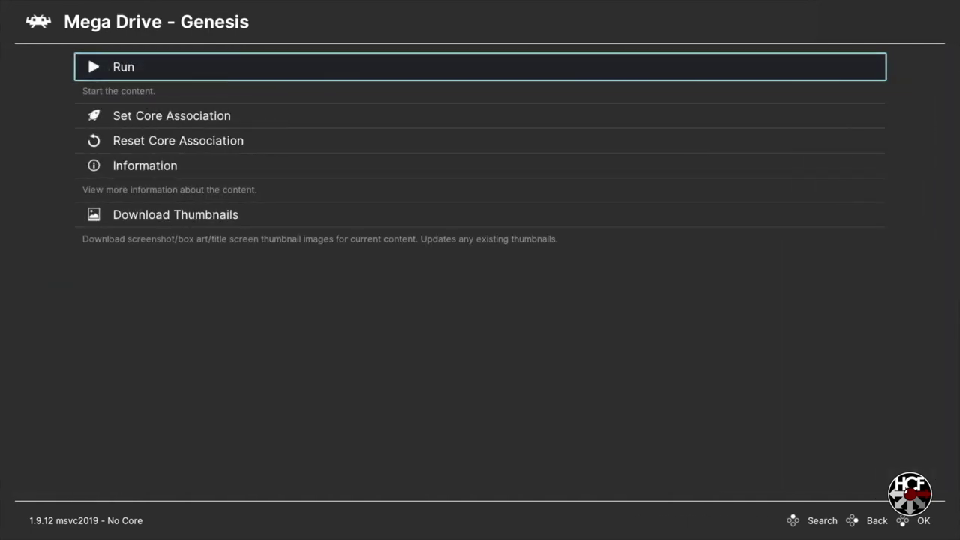
pyautogui.press('Return')
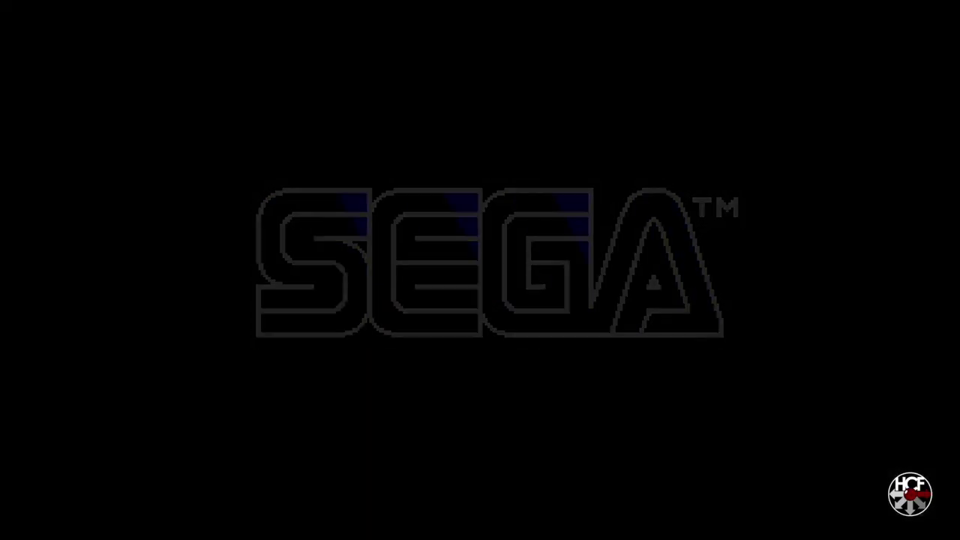
# Bring up the quick menu over the running game and open its PicoDrive core options
pyautogui.press('F1')
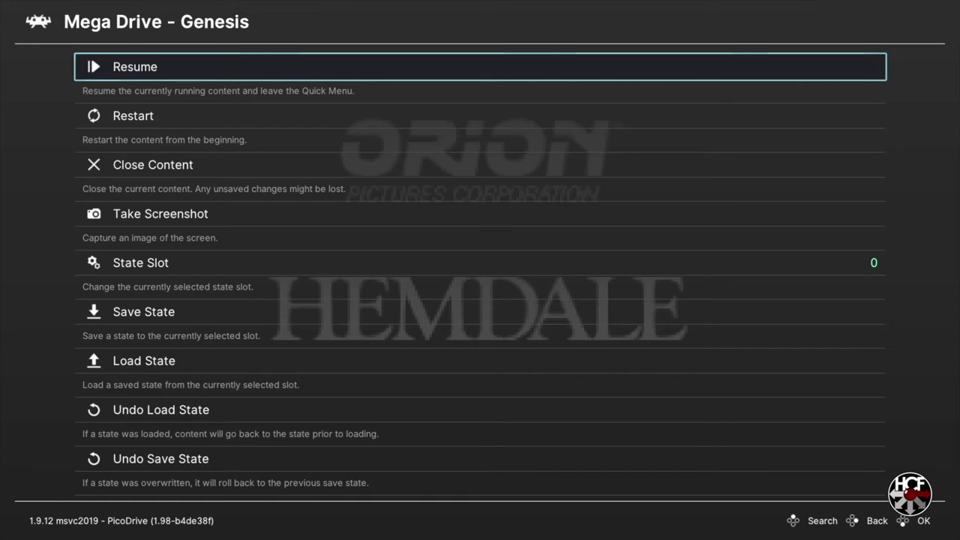
pyautogui.press('Down')
pyautogui.press('Down')
pyautogui.press('Down')
pyautogui.press('Down')
pyautogui.press('Down')
pyautogui.press('Down')
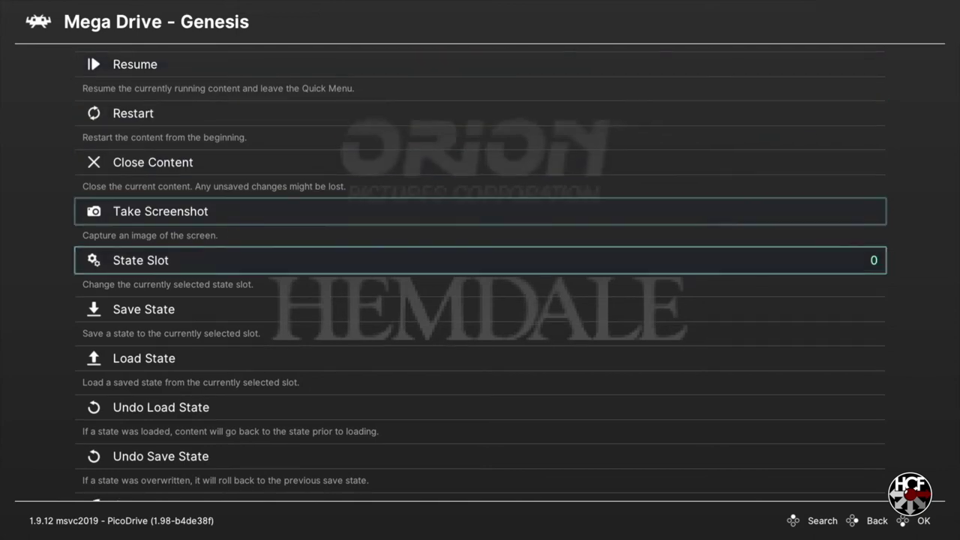
pyautogui.press('Down')
pyautogui.press('Down')
pyautogui.press('Down')
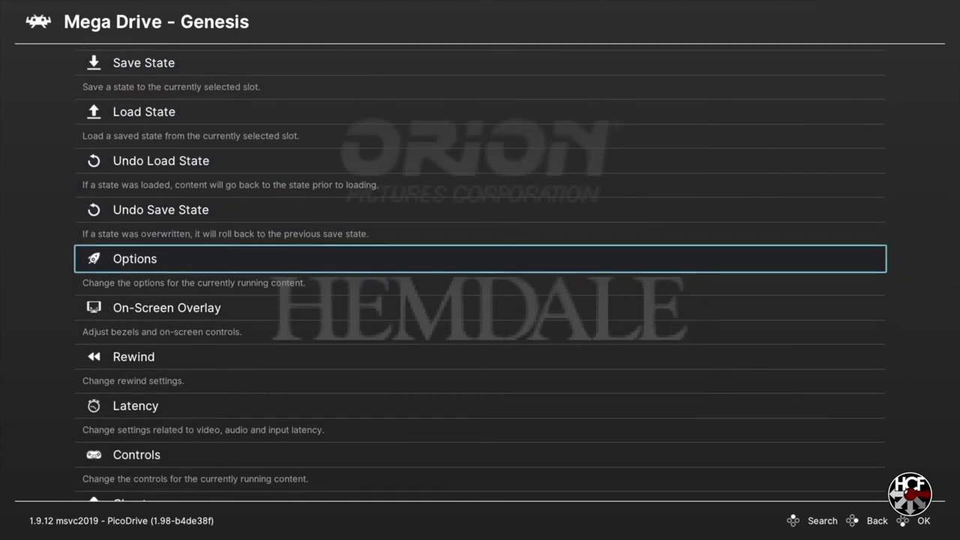
pyautogui.press('Return')
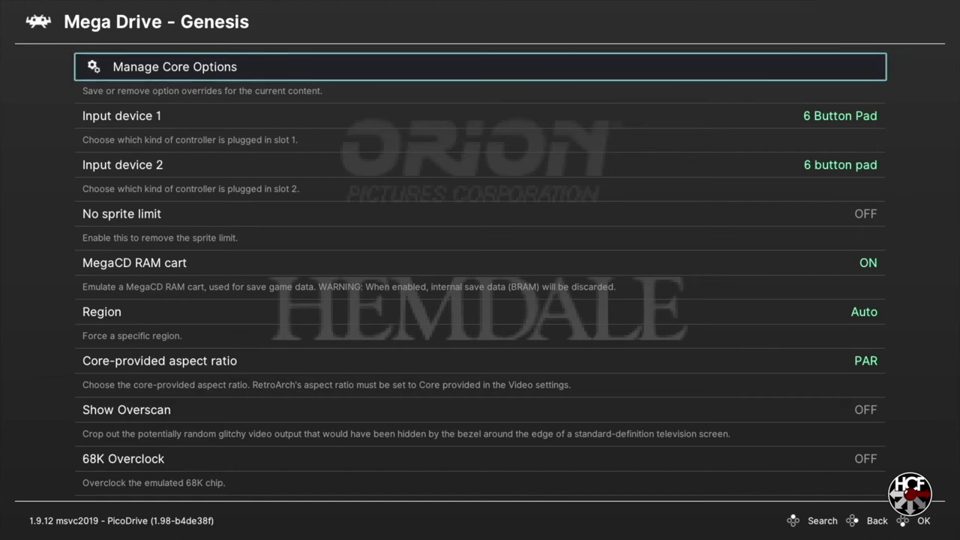
# Open the controller choices for Input device 1 and pick 6 Button Pad
pyautogui.press('Down')
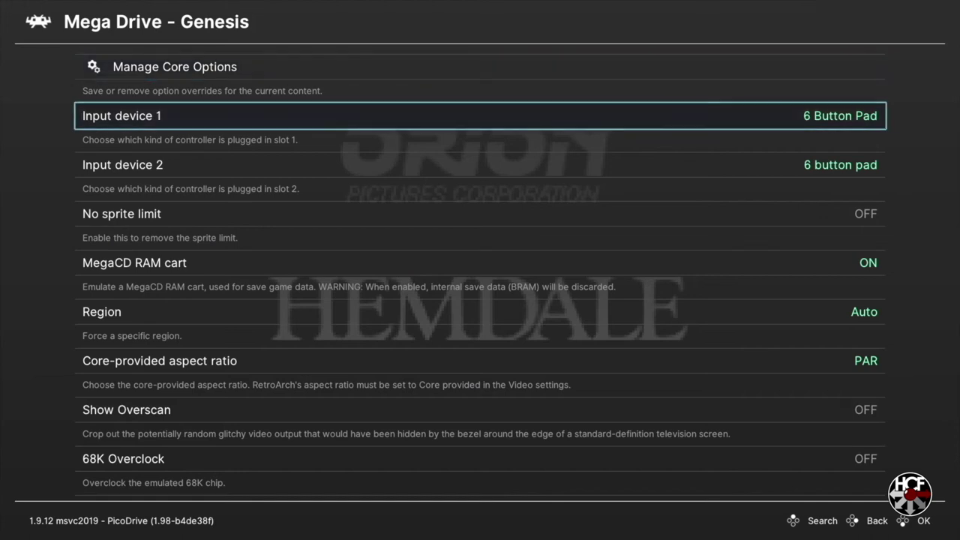
pyautogui.press('Return')
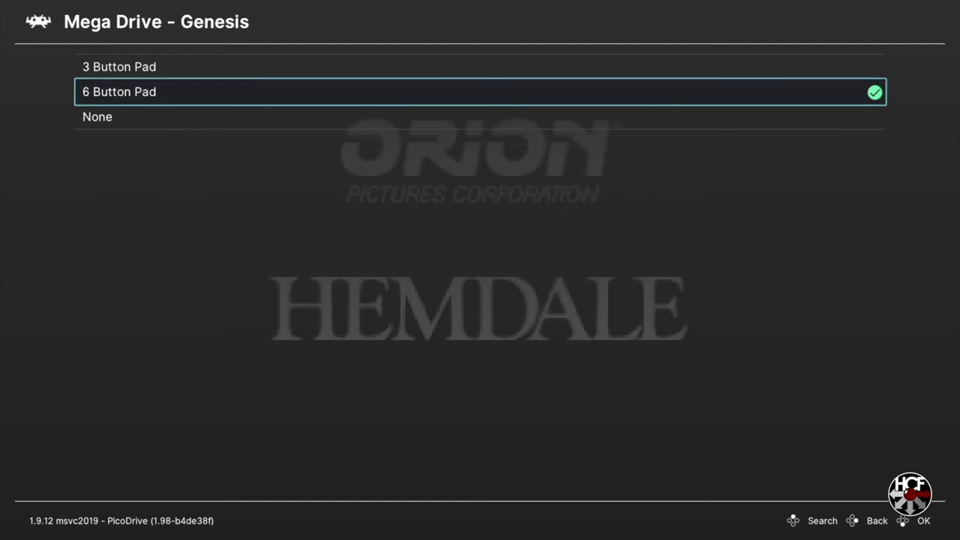
pyautogui.press('Return')
# Review the remaining PicoDrive core options from No sprite limit through Sound quality, and return to the quick menu
pyautogui.press('Down')
pyautogui.press('Down')
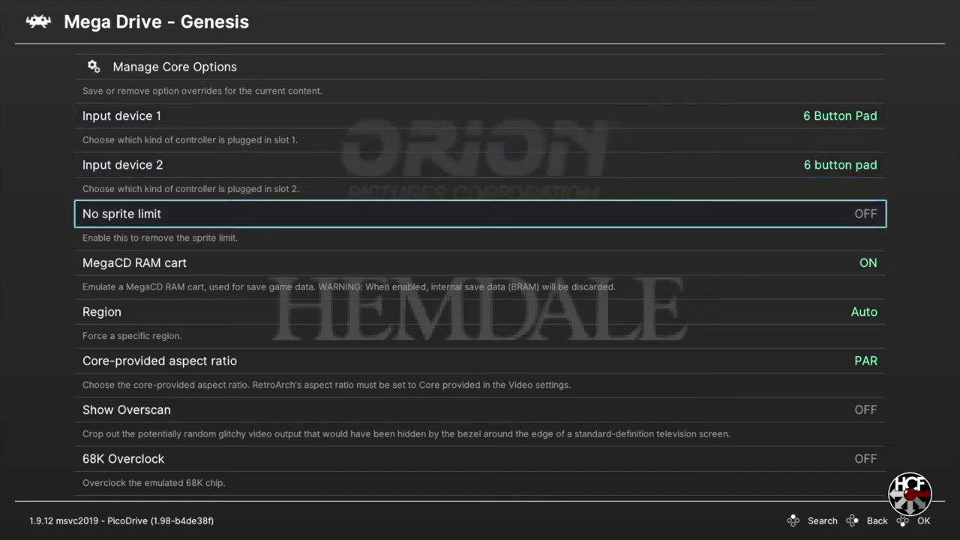
pyautogui.press('Down')
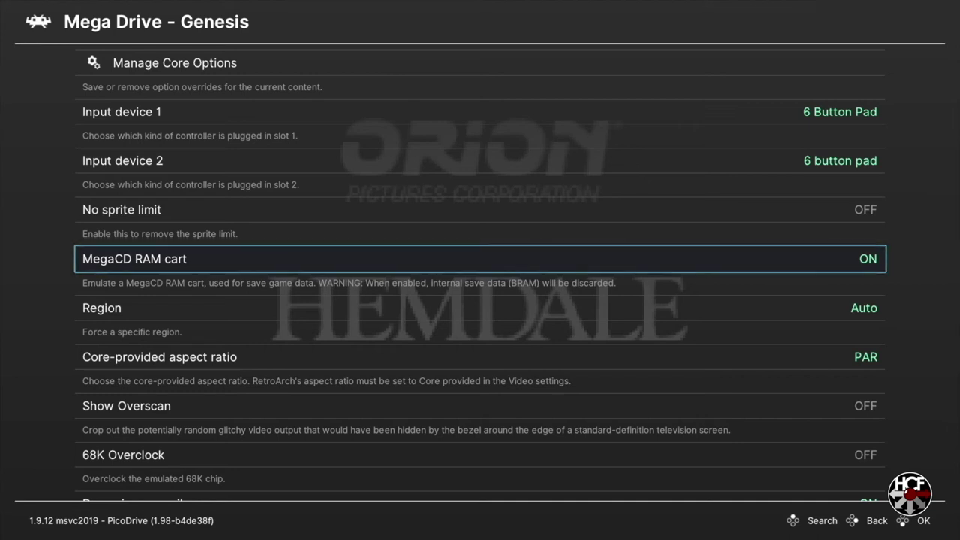
pyautogui.press('Down')
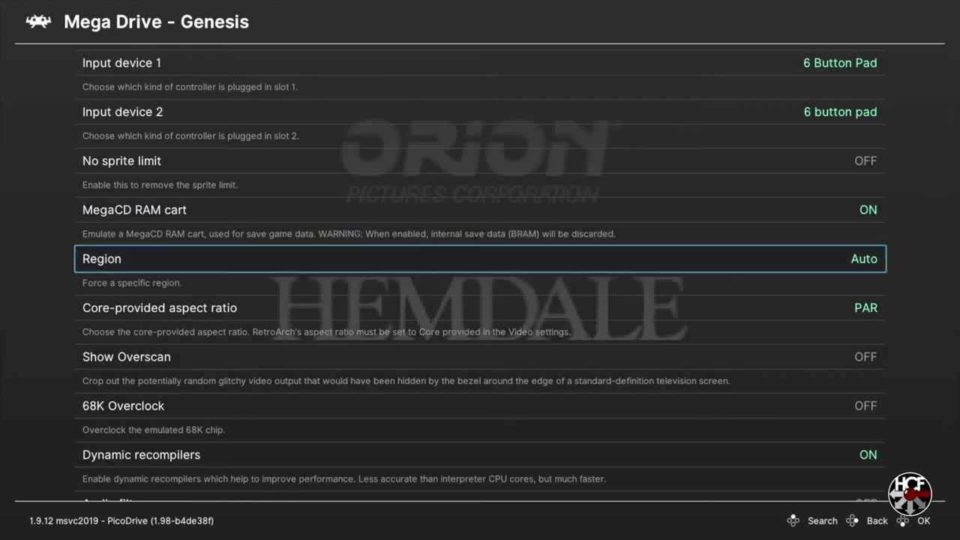
pyautogui.press('Down')
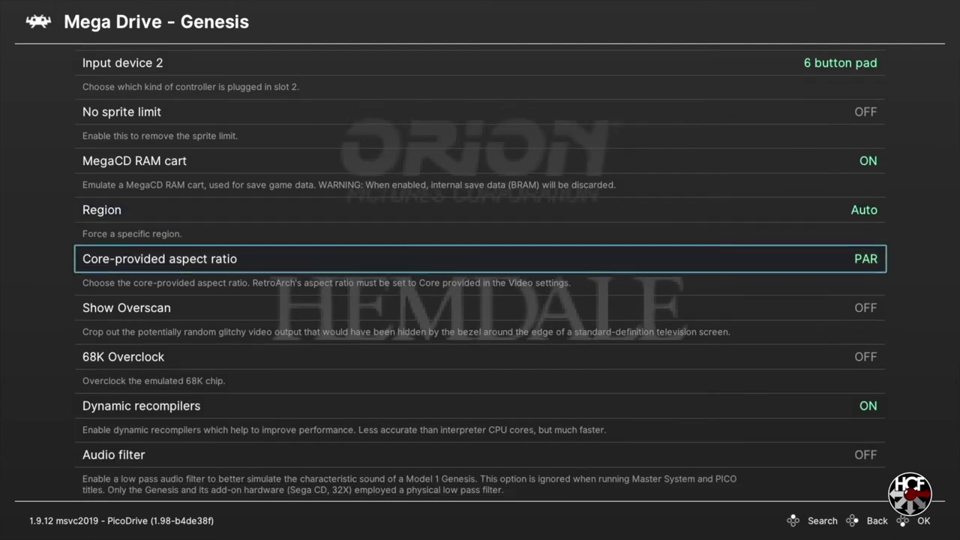
pyautogui.press('Down')
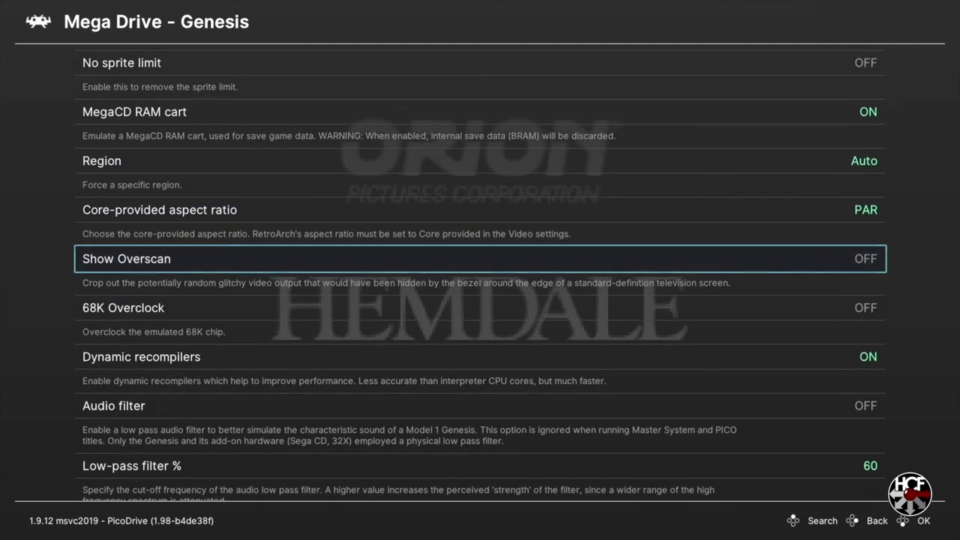
pyautogui.press('Down')
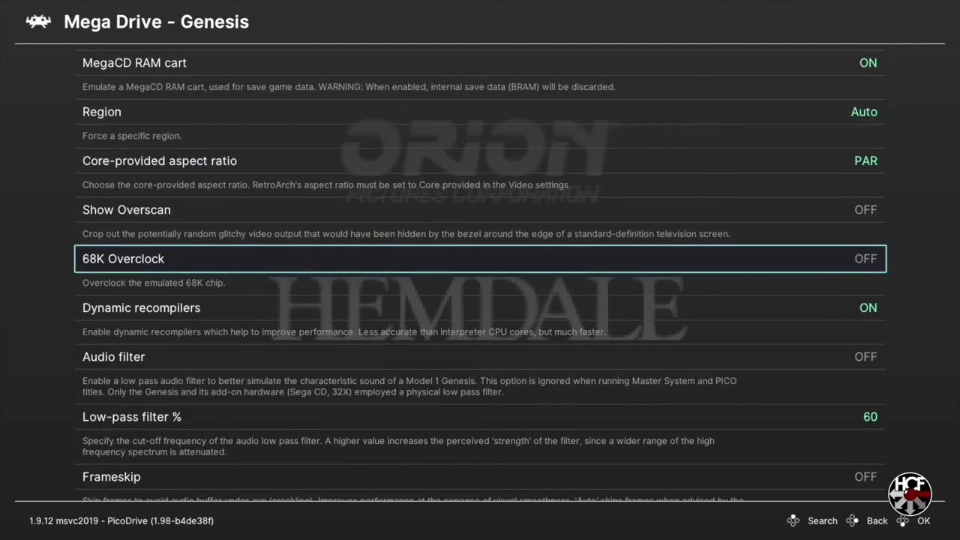
pyautogui.press('Down')
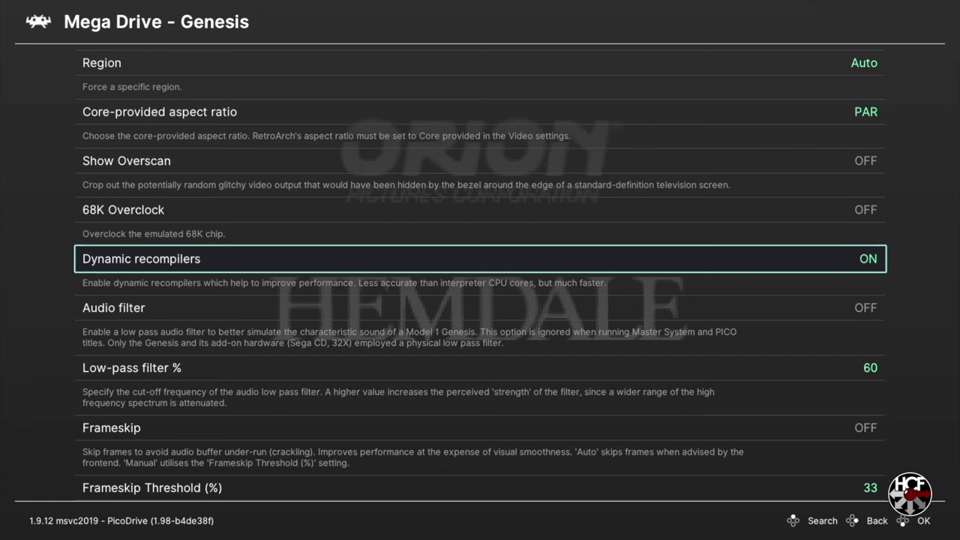
pyautogui.press('Down')
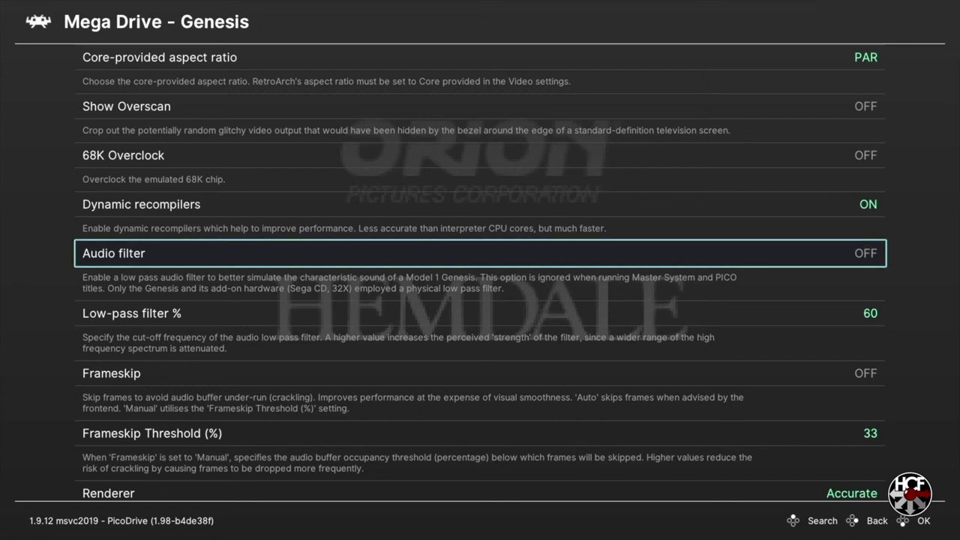
pyautogui.press('Down')
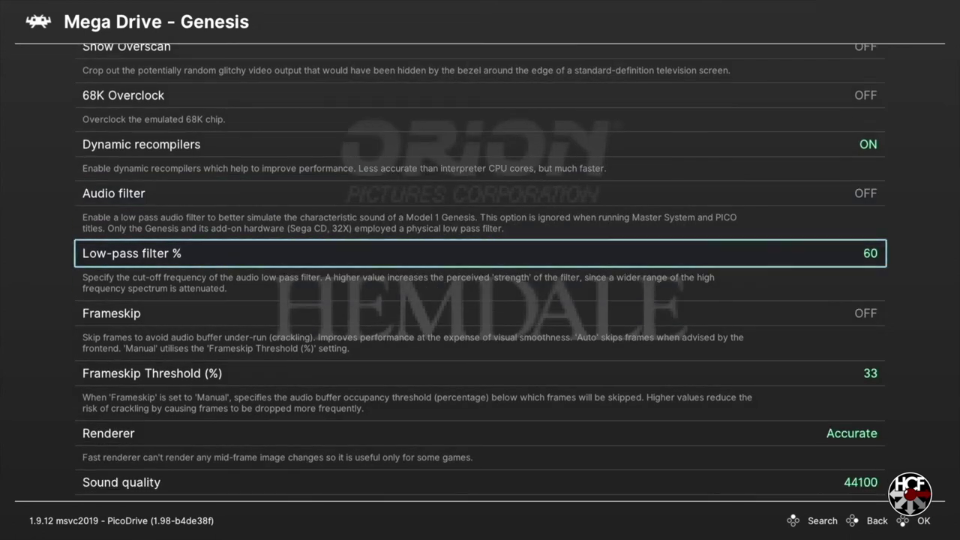
pyautogui.press('Down')
pyautogui.press('Down')
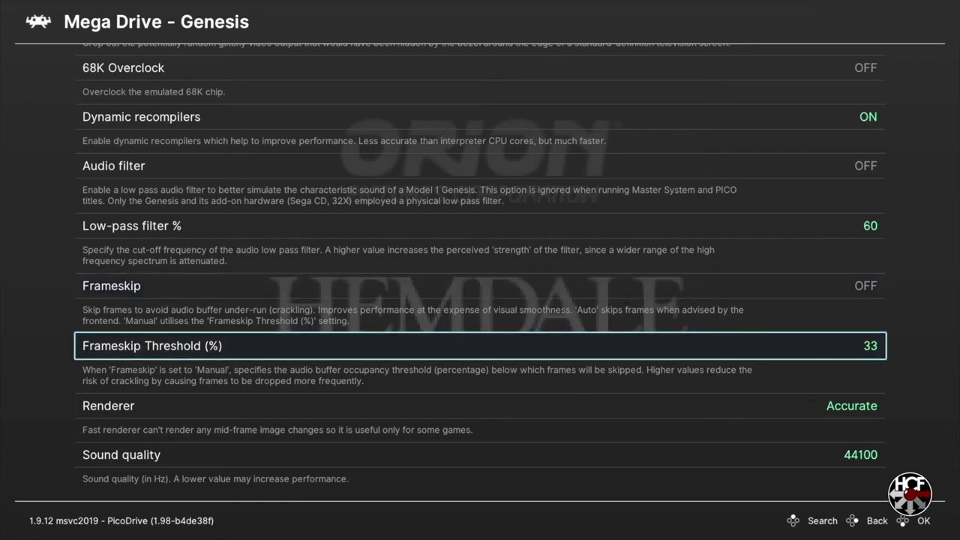
pyautogui.press('Down')
pyautogui.press('Down')
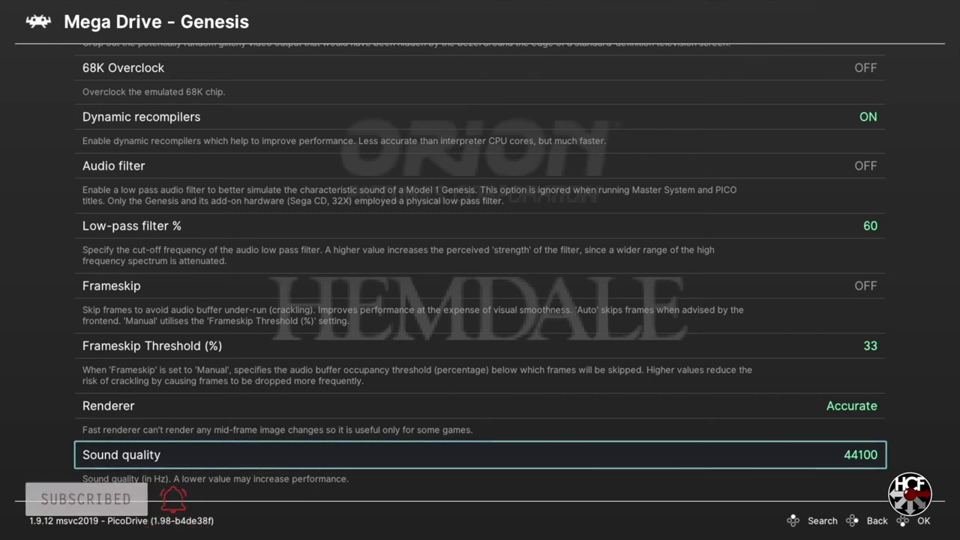
pyautogui.press('BackSpace')
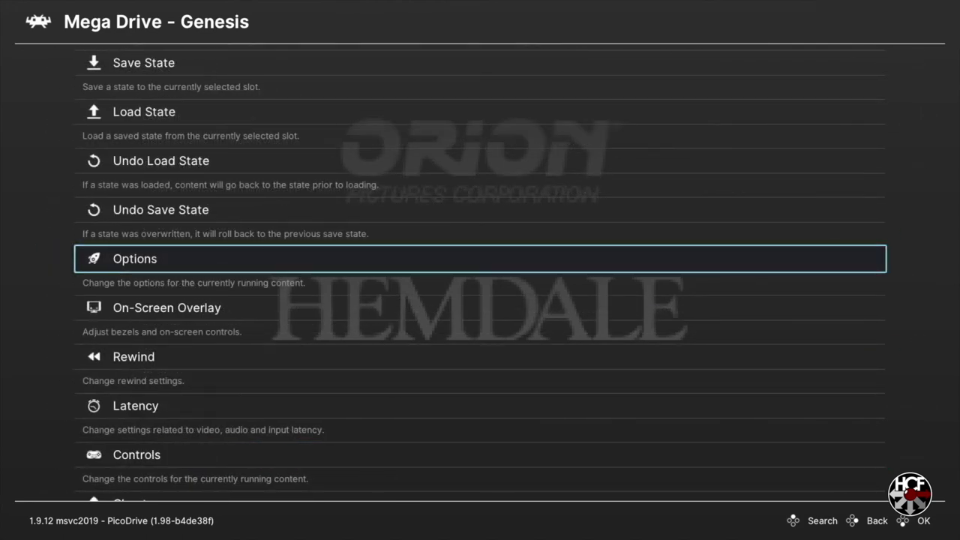
# Look through the quick menu entries below Options, as far as Shaders
pyautogui.press('Down')
pyautogui.press('Down')
pyautogui.press('Down')
pyautogui.press('Down')
pyautogui.press('Down')
pyautogui.press('Down')
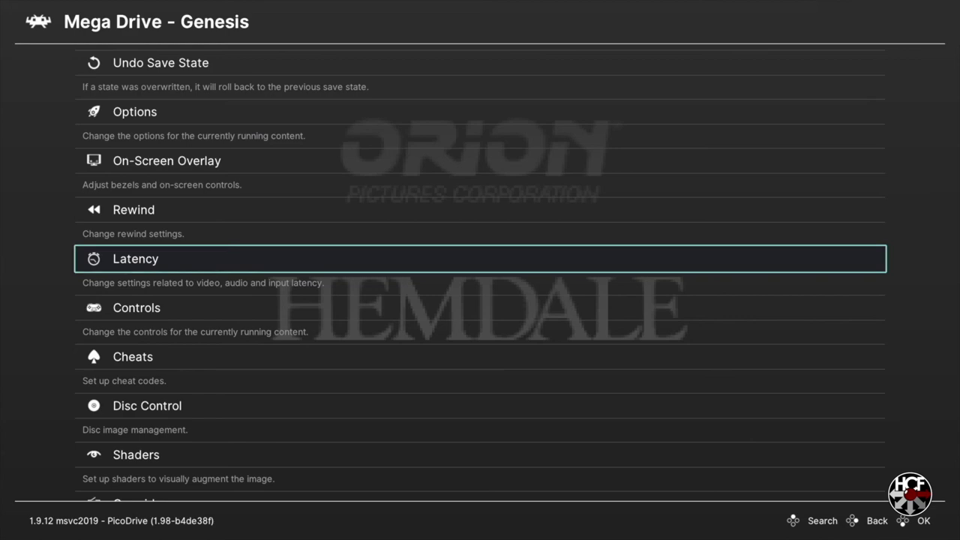
pyautogui.press('Down')
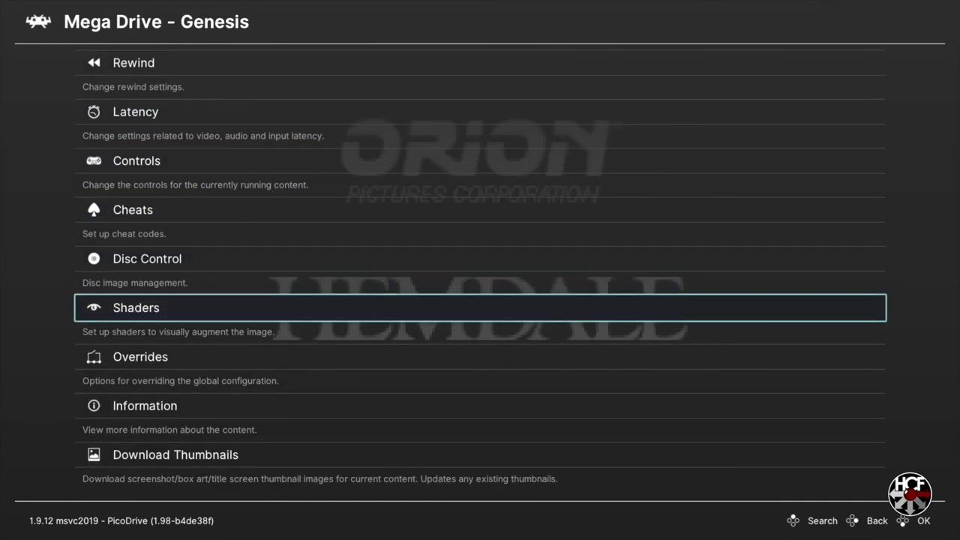